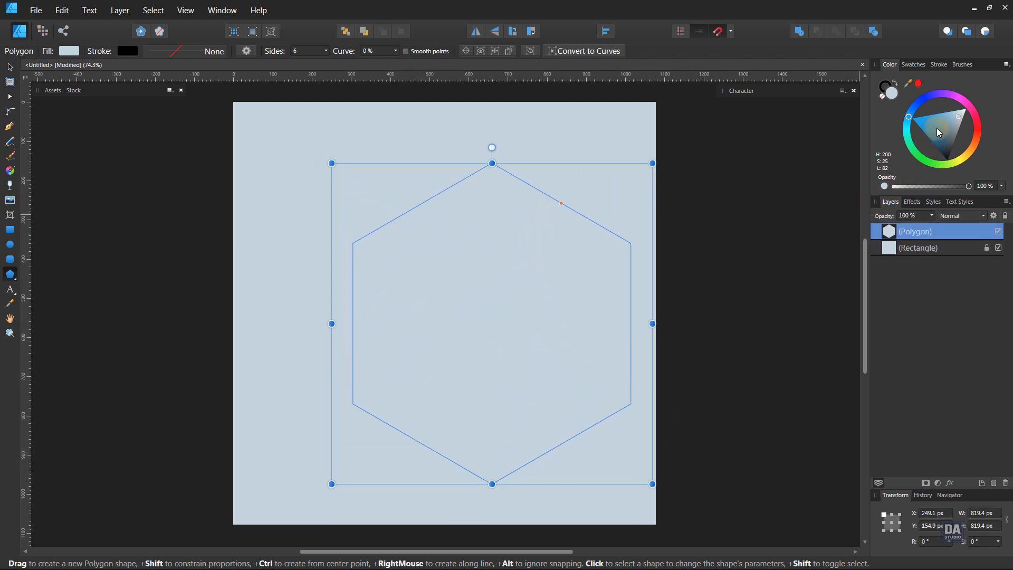
Fill the hexagon with white, and transform it to about 1075 px wide, rotated 24.7°, extending past the page's upper-right corner
drag(938, 132, 966, 109)
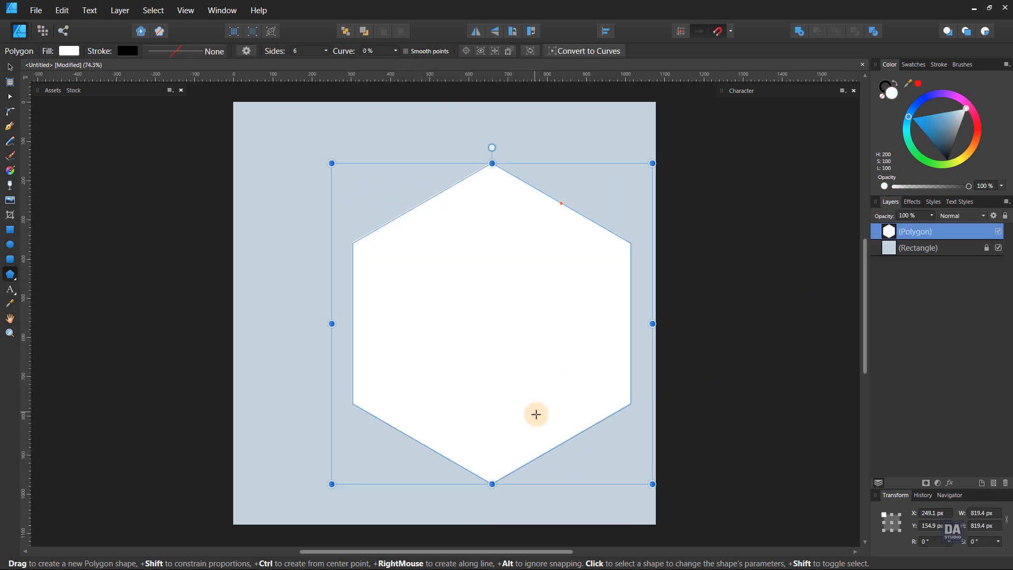
key(v)
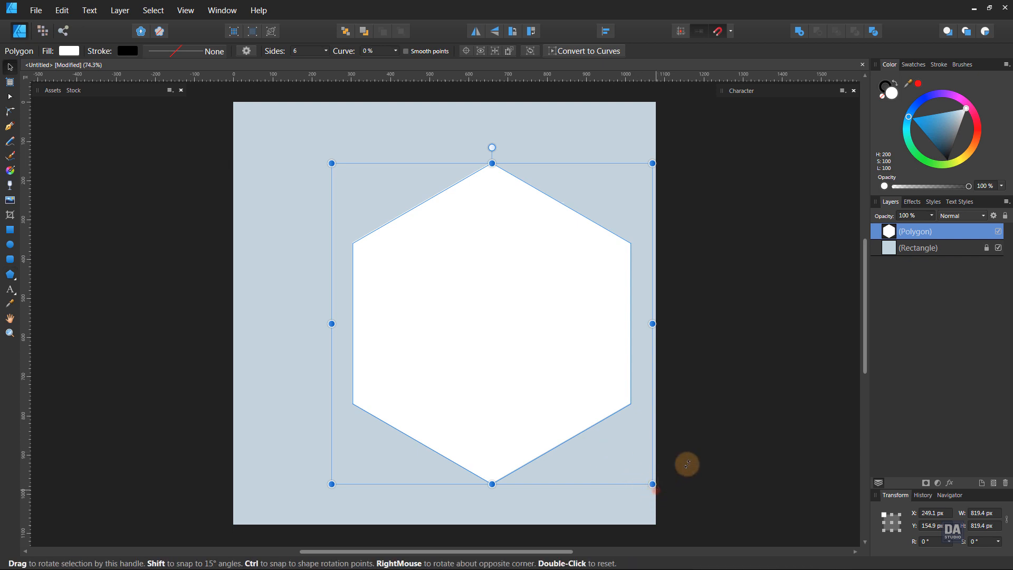
drag(686, 464, 703, 403)
drag(568, 358, 606, 294)
drag(770, 315, 877, 362)
scroll(563, 324, down, 2)
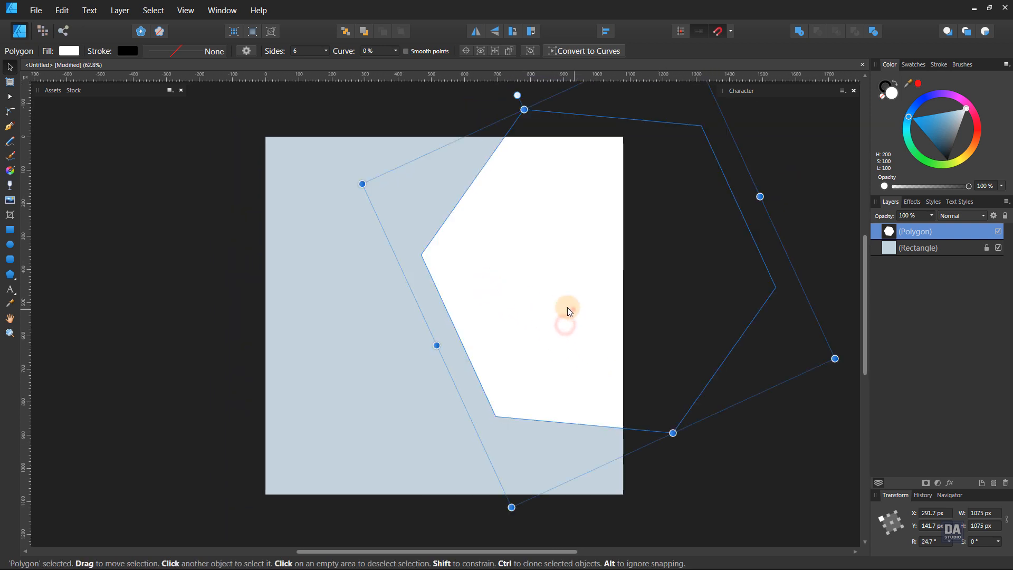
drag(568, 307, 542, 276)
Round all six corners of the white hexagon to a radius of about 85 px with the Corner tool
click(10, 112)
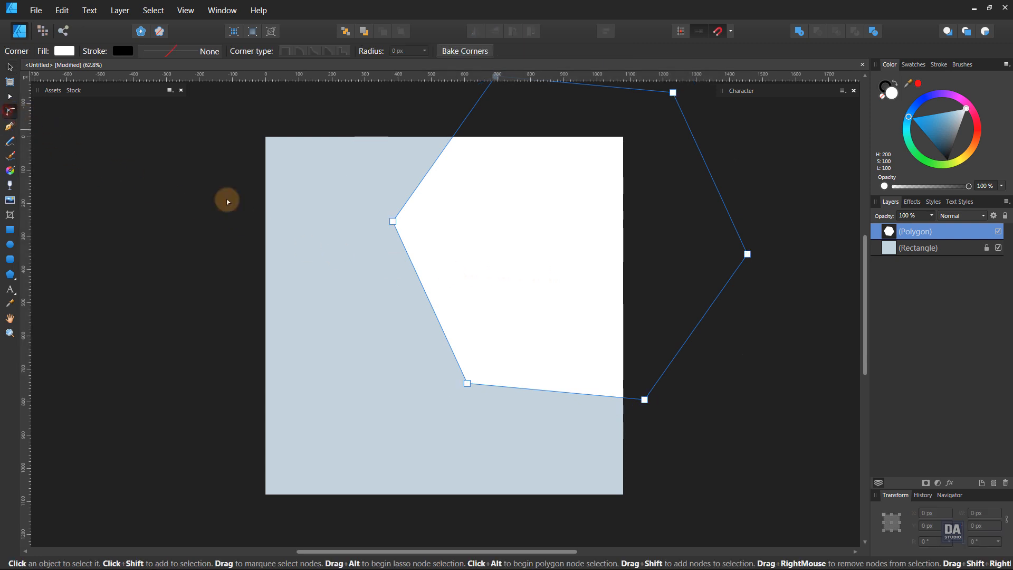
key(ctrl+space)
ctrl+alt+click(497, 238)
drag(536, 230, 522, 286)
click(380, 144)
drag(373, 122, 632, 441)
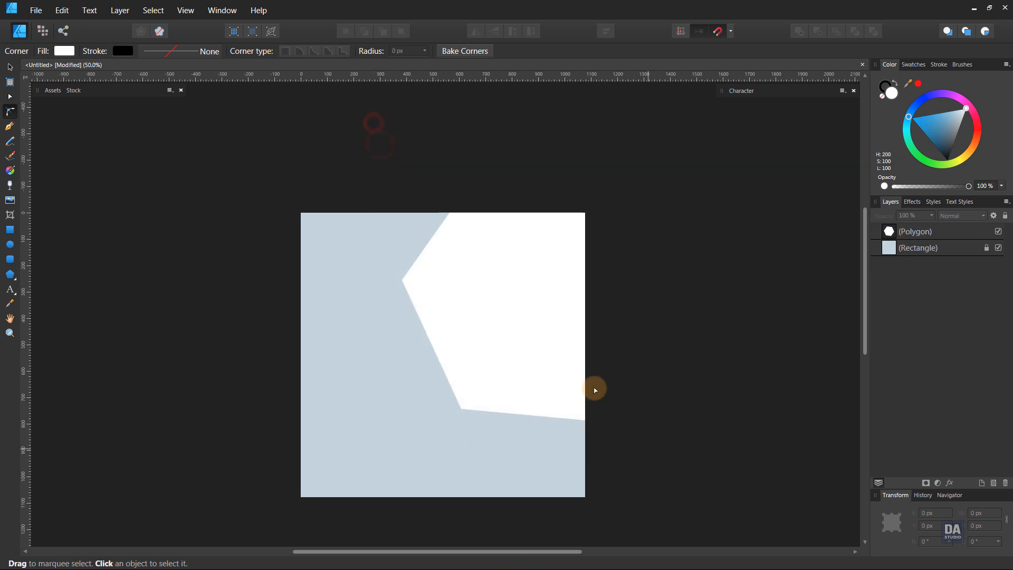
click(573, 363)
drag(355, 126, 692, 429)
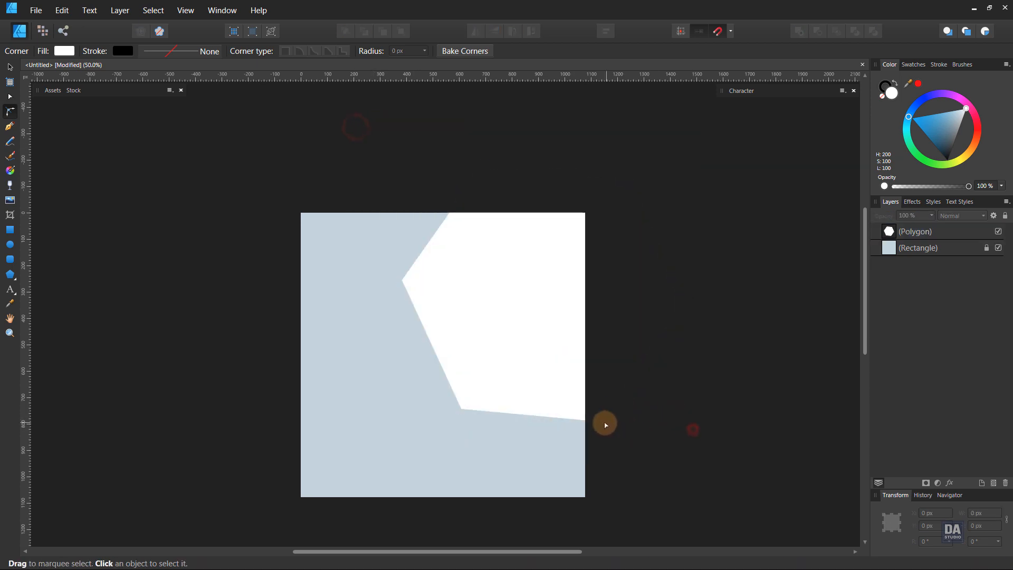
click(513, 388)
drag(366, 124, 701, 475)
drag(459, 409, 482, 407)
click(490, 451)
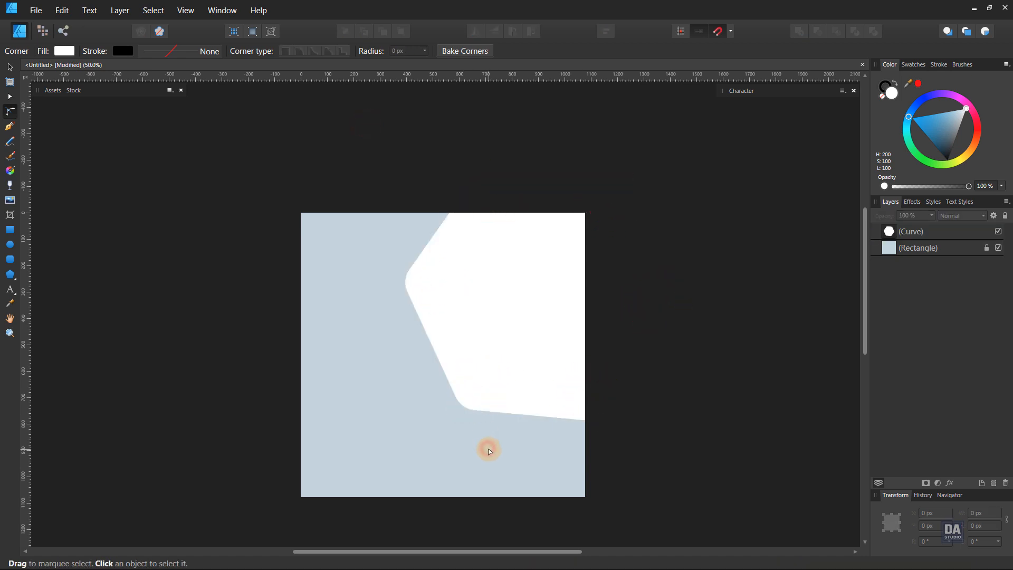
Increase the corner radius of the white hexagon for softer, wider rounding
click(486, 390)
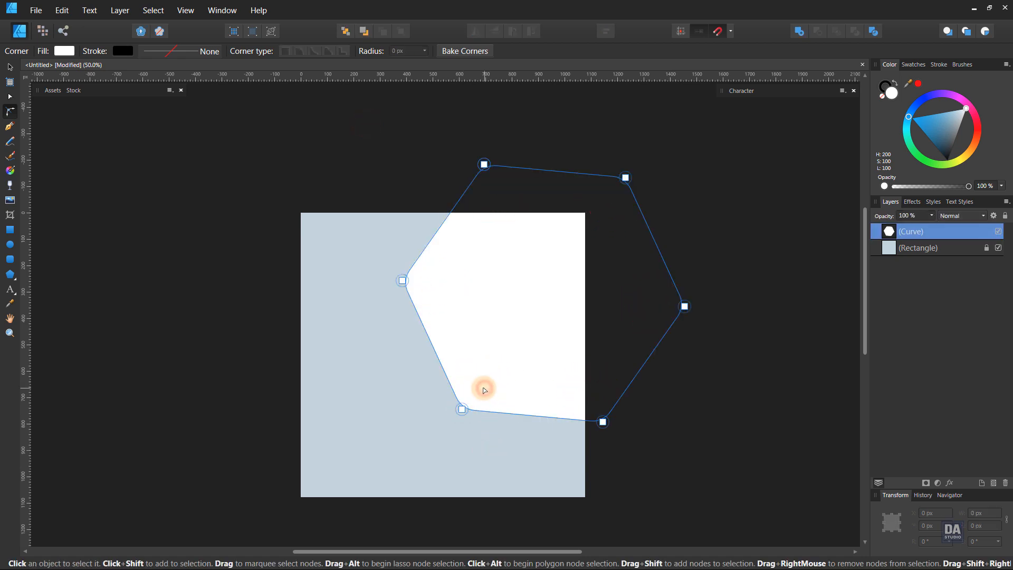
click(403, 280)
shift+click(462, 410)
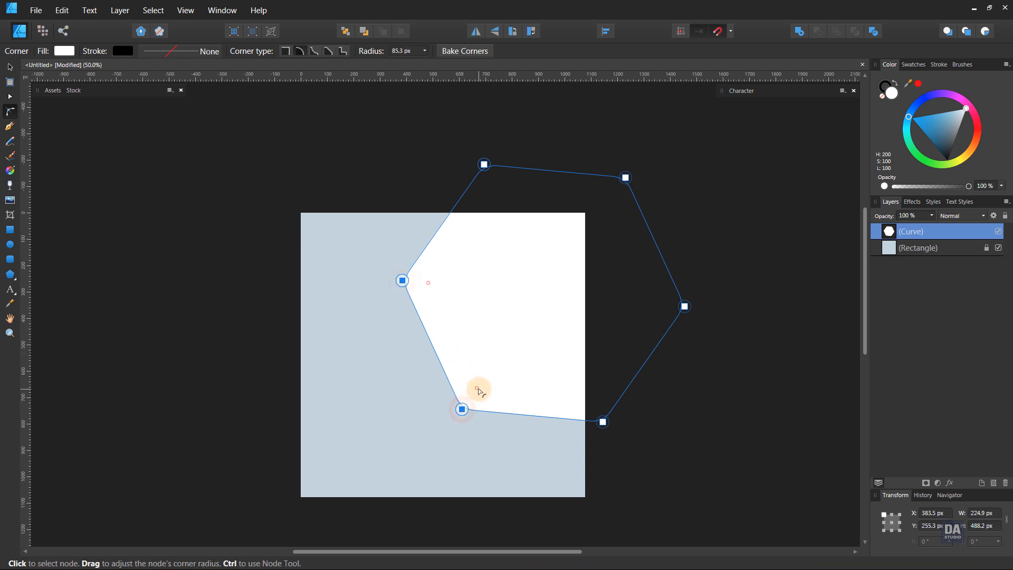
drag(478, 388, 487, 373)
click(485, 452)
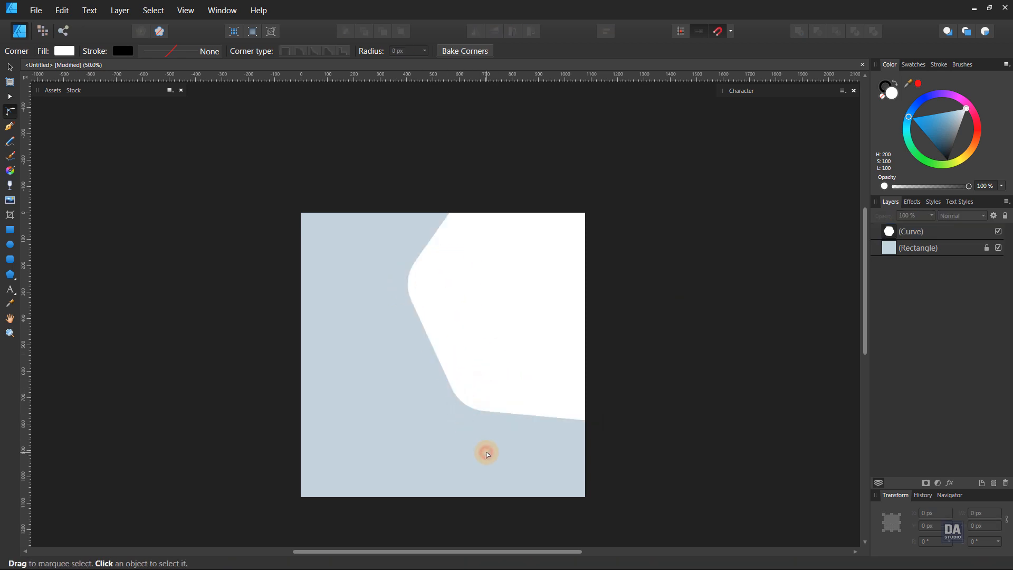
key(v)
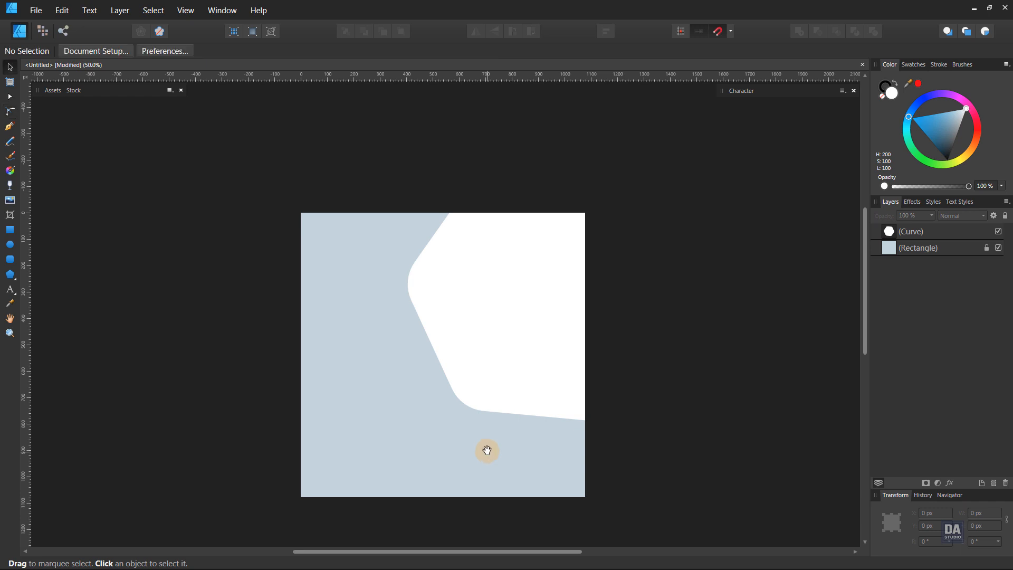
Duplicate the rounded white hexagon in place
key(z)
click(475, 418)
key(space)
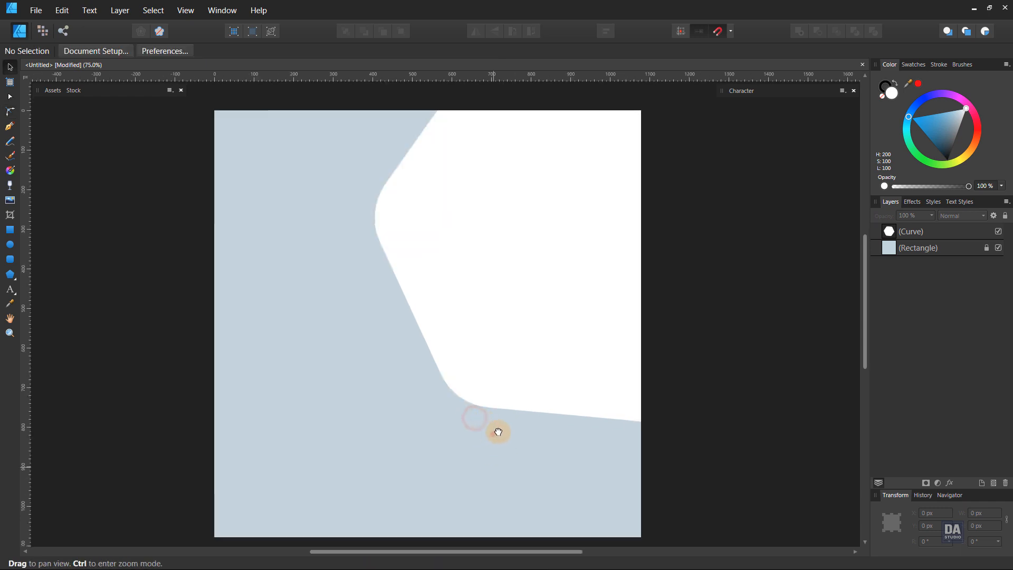
drag(496, 430, 514, 425)
key(c)
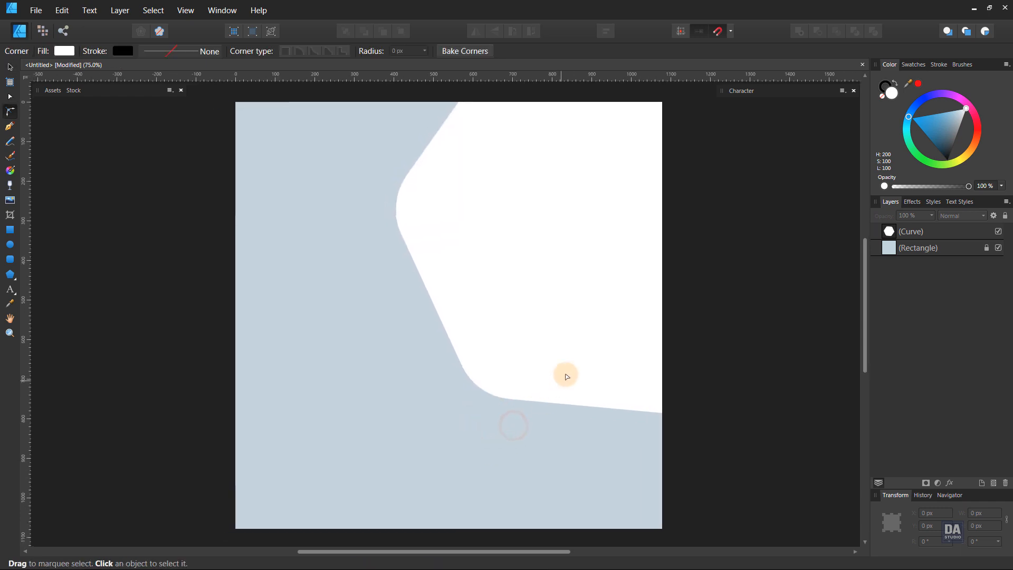
click(567, 375)
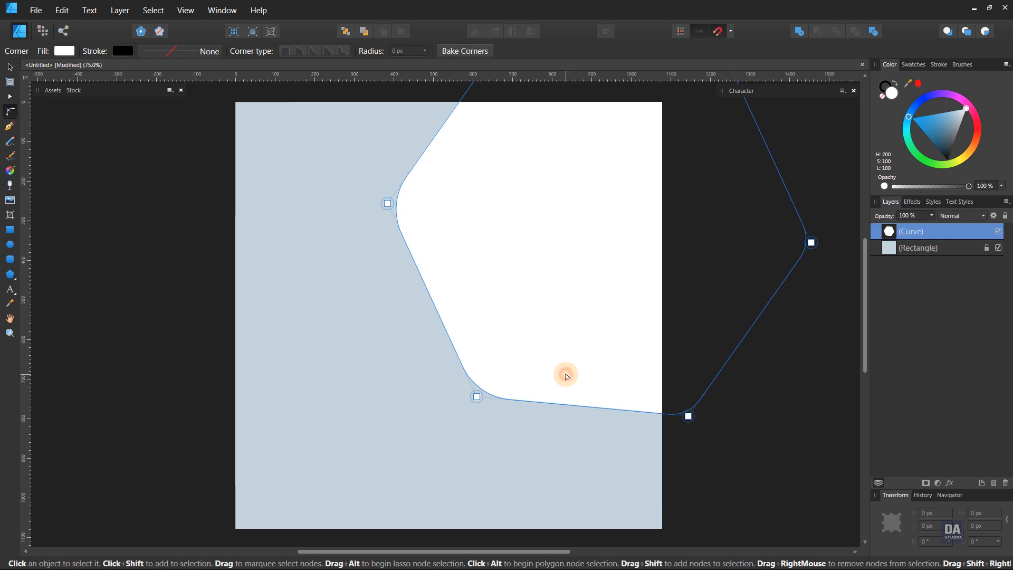
right_click(944, 233)
click(914, 333)
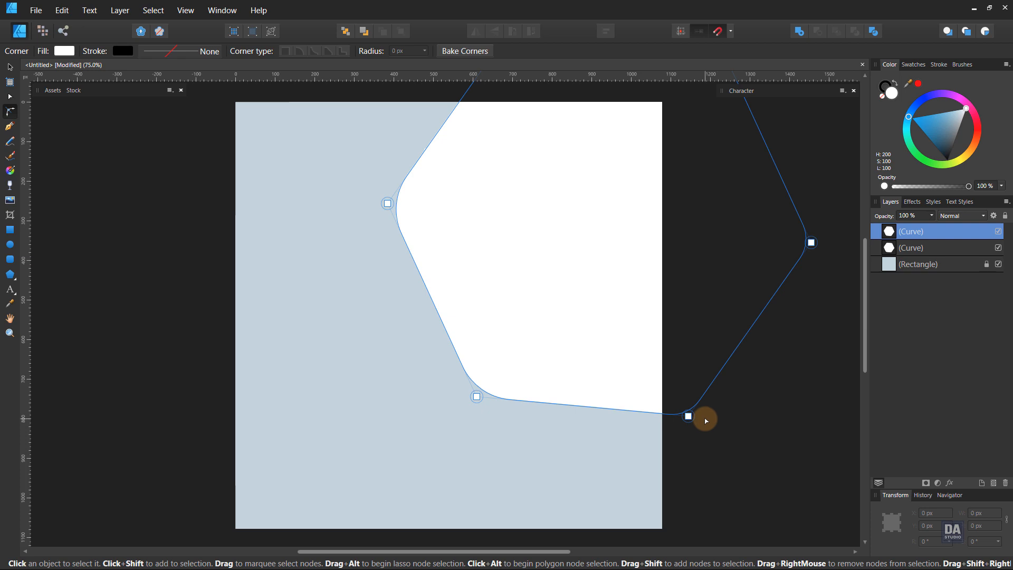
Shrink the duplicate hexagon slightly to leave a thin white border, and fill it with dark navy (H 200, S 100, L 14)
key(v)
drag(520, 491, 524, 480)
drag(918, 127, 932, 159)
click(747, 353)
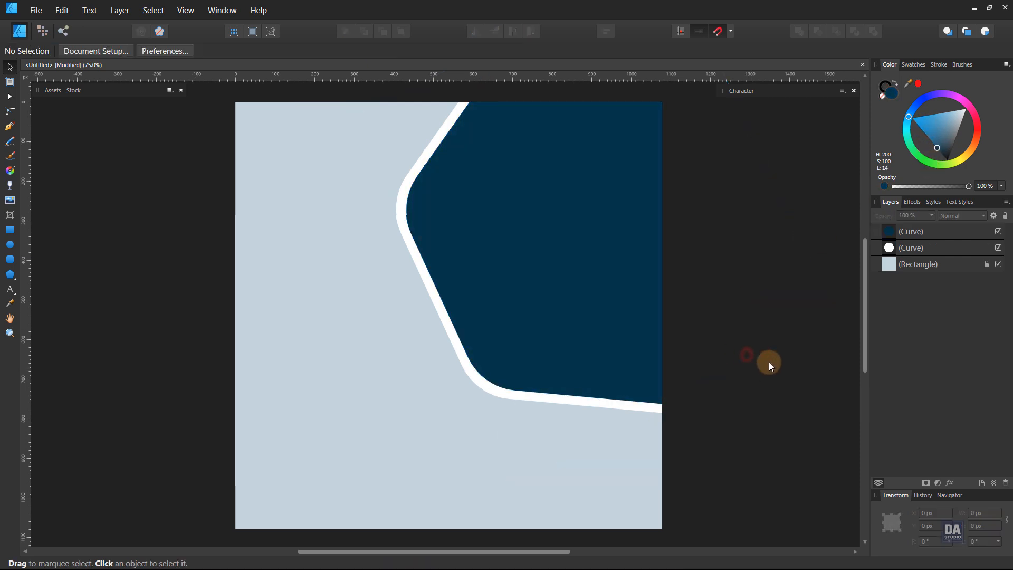
Add an outer shadow to the white hexagon behind, with a 33 px radius and 33% opacity
click(914, 253)
click(950, 484)
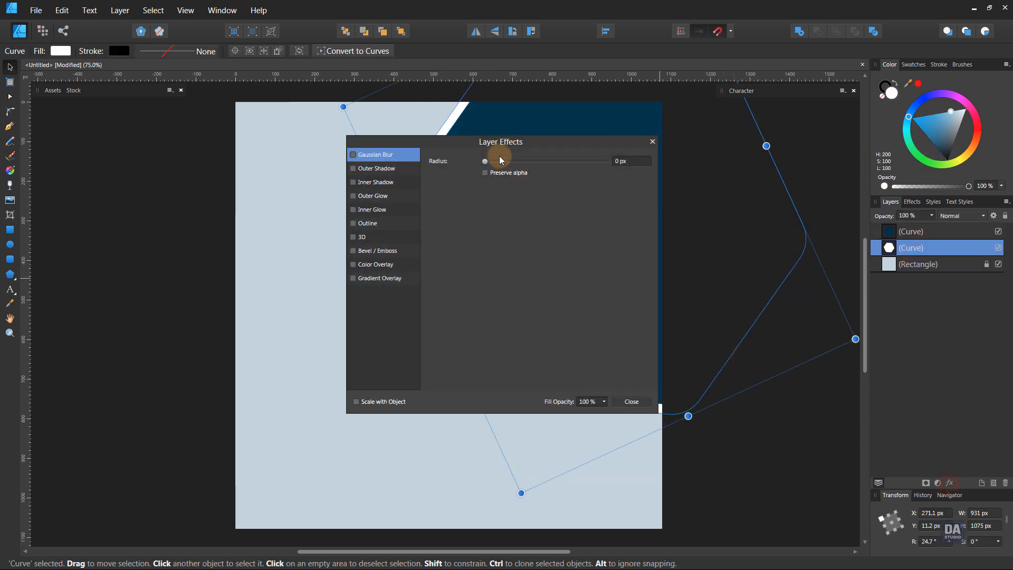
drag(498, 157, 204, 192)
click(125, 215)
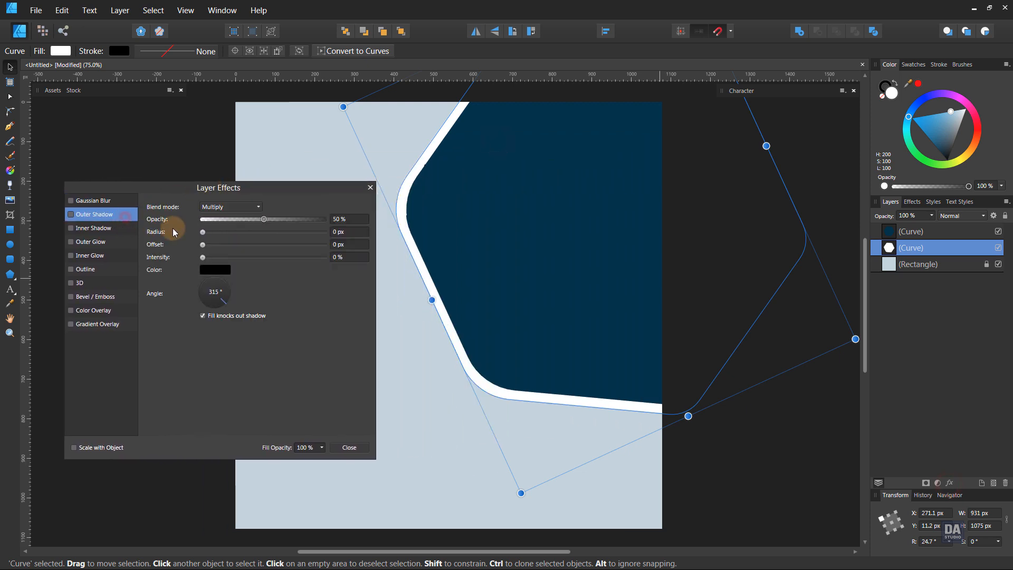
drag(203, 232, 243, 219)
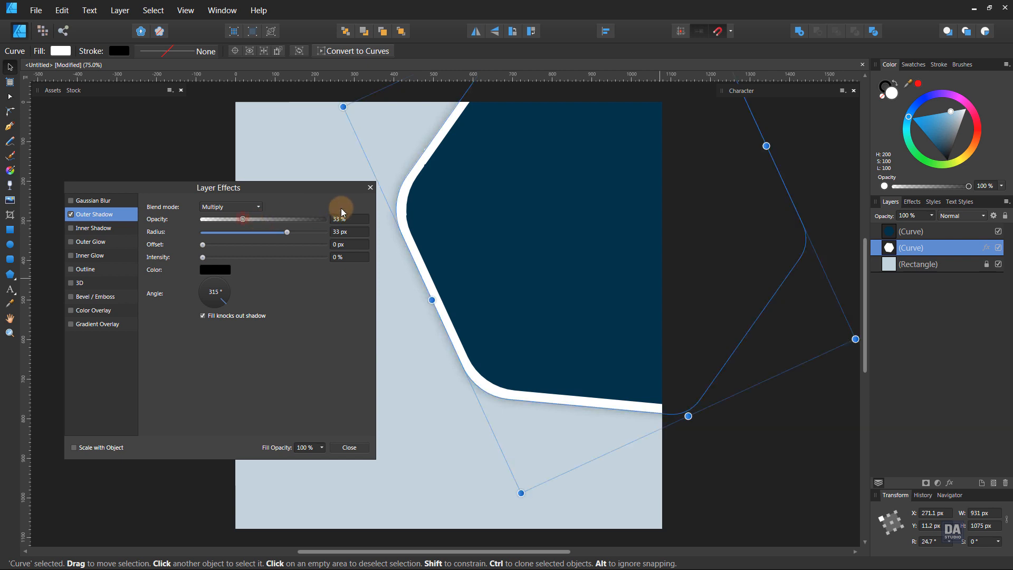
click(370, 189)
click(199, 224)
Draw a navy rectangle about 585 × 215 px in the page's lower-left corner
key(z)
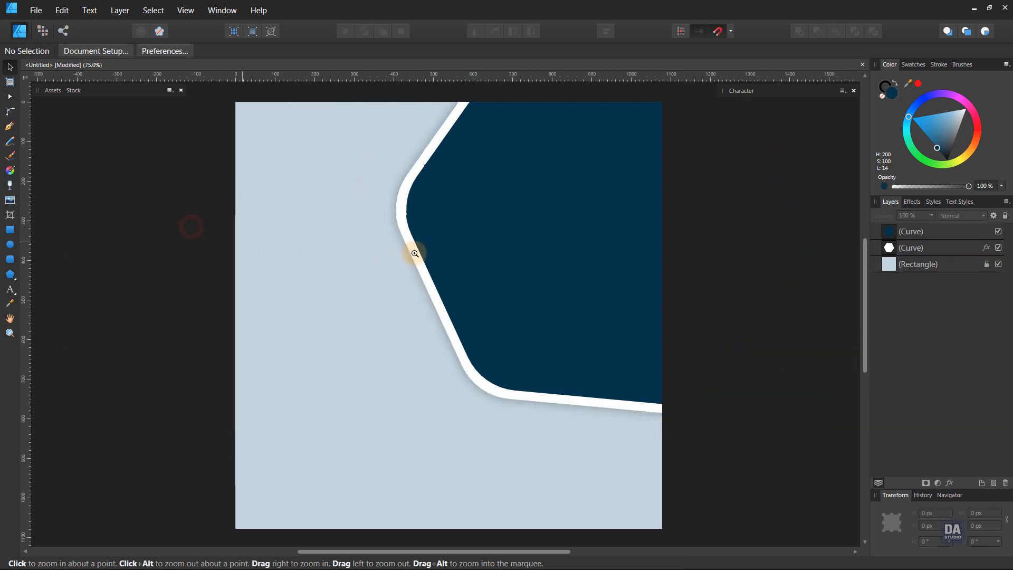
mouse_move(414, 253)
mouse_down()
mouse_move(380, 241)
mouse_move(400, 243)
mouse_up()
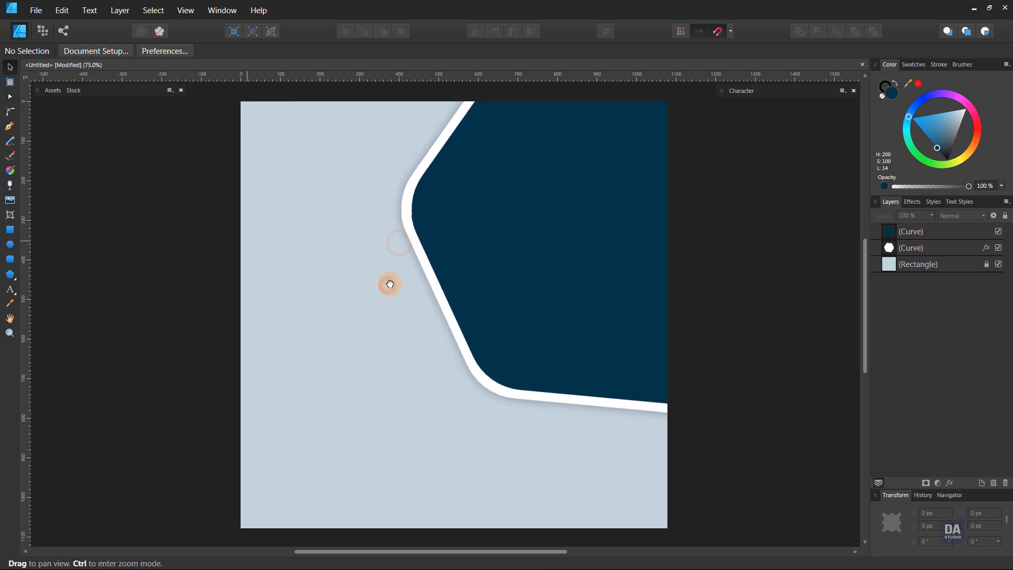
drag(371, 295, 370, 295)
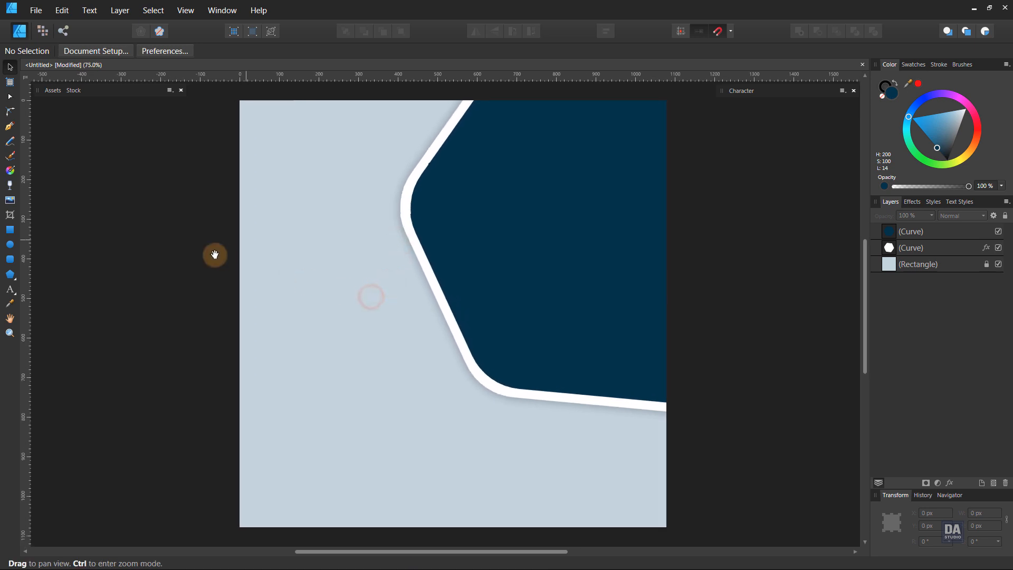
drag(214, 255, 226, 262)
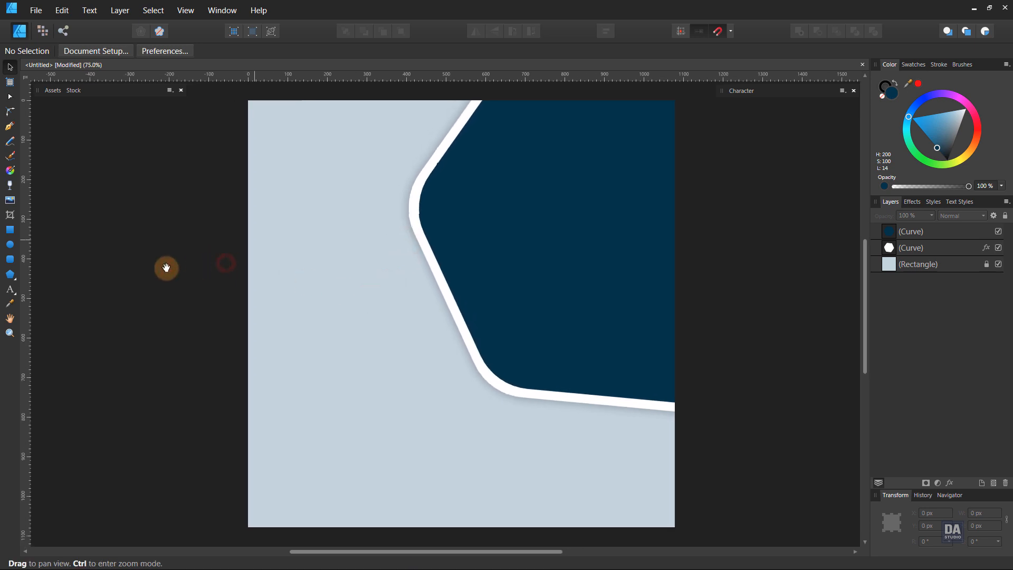
click(11, 230)
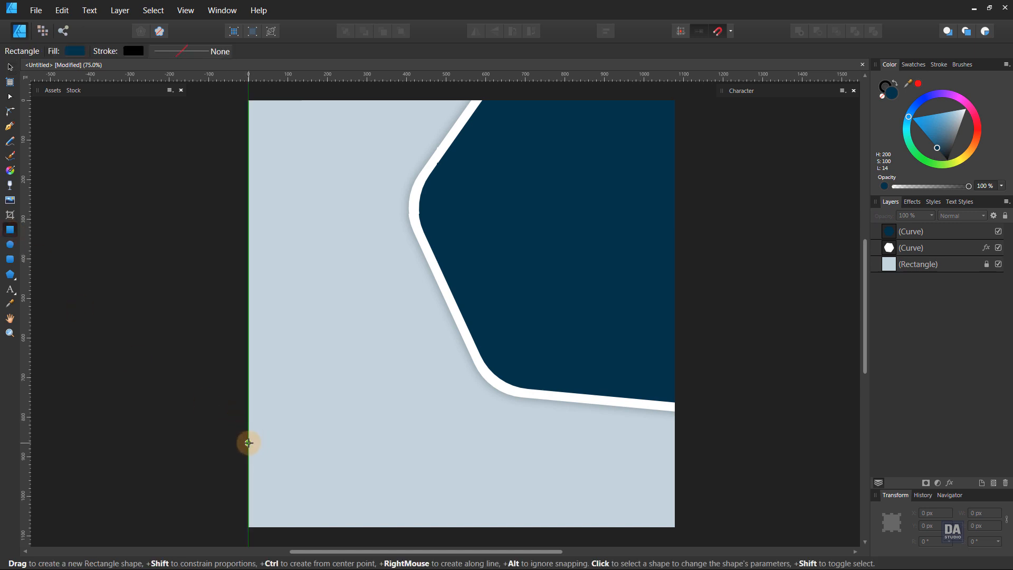
drag(248, 442, 479, 526)
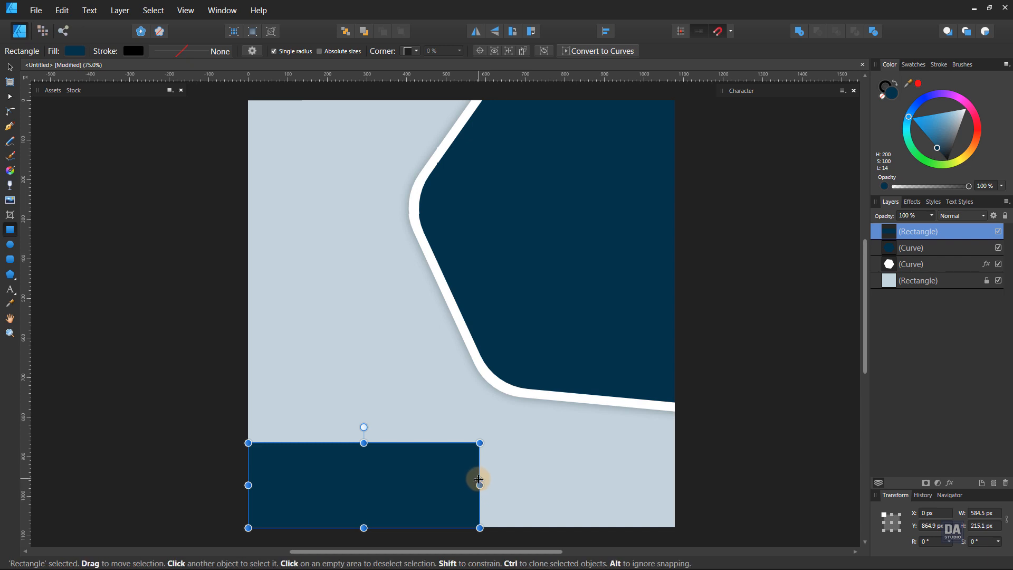
Convert the navy rectangle to curves and move its upper-right node inward to about X 431.5 px, slanting the right edge
key(v)
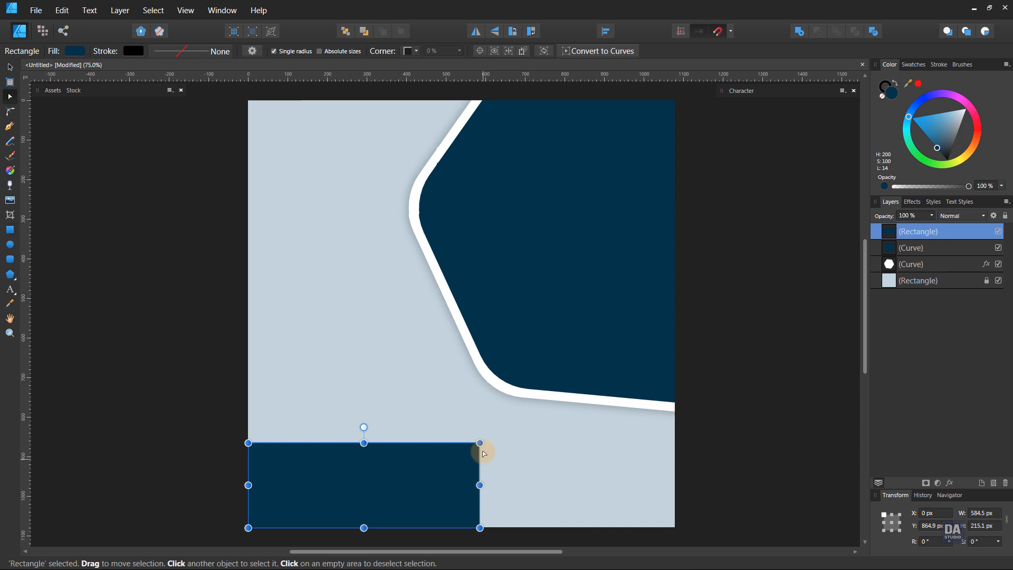
click(575, 55)
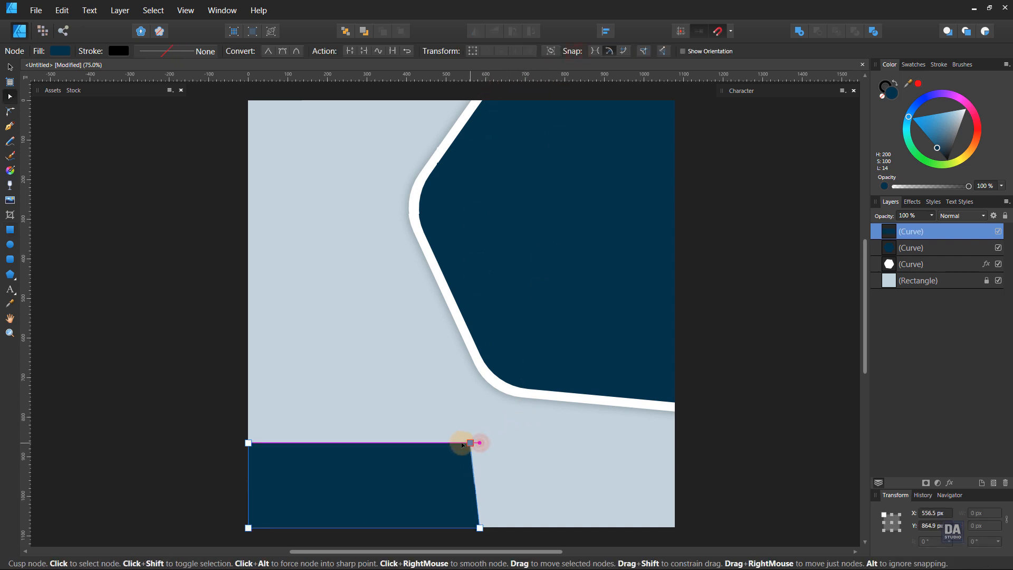
drag(462, 445, 416, 446)
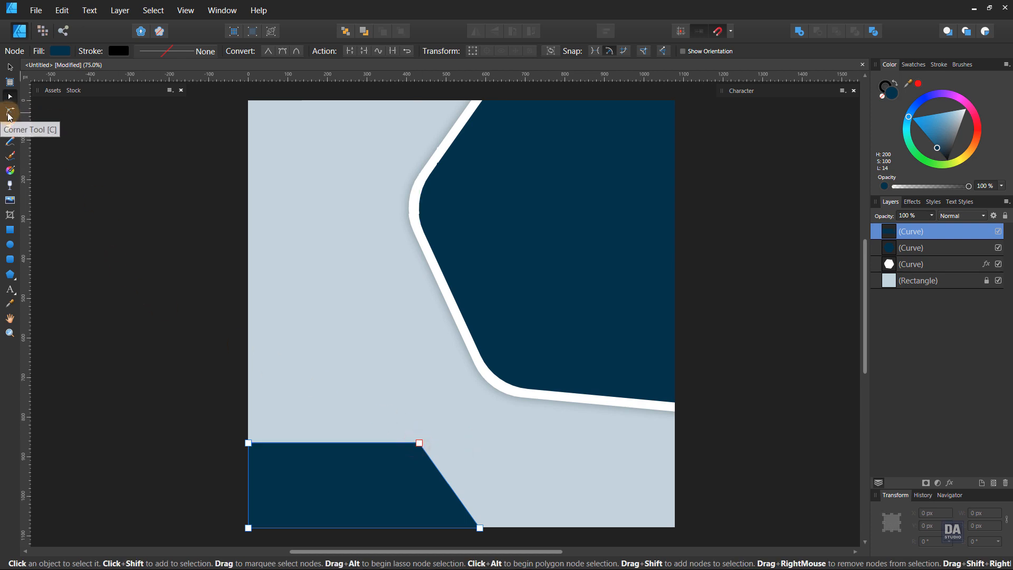
Round the upper-right corner of the navy bottom shape to a radius of about 111 px
click(9, 112)
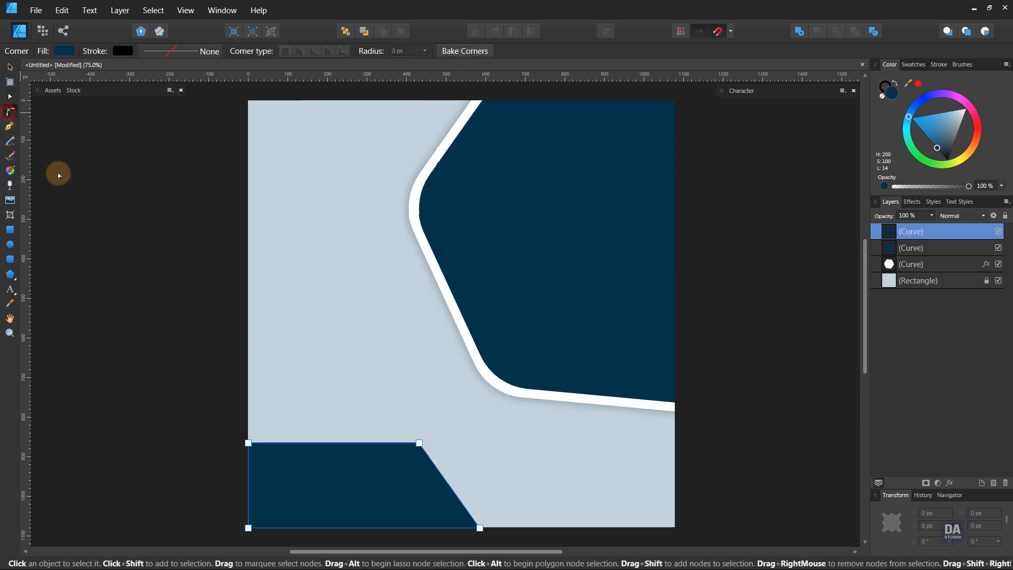
click(419, 443)
mouse_move(384, 473)
mouse_down()
mouse_move(363, 497)
mouse_move(379, 477)
mouse_up()
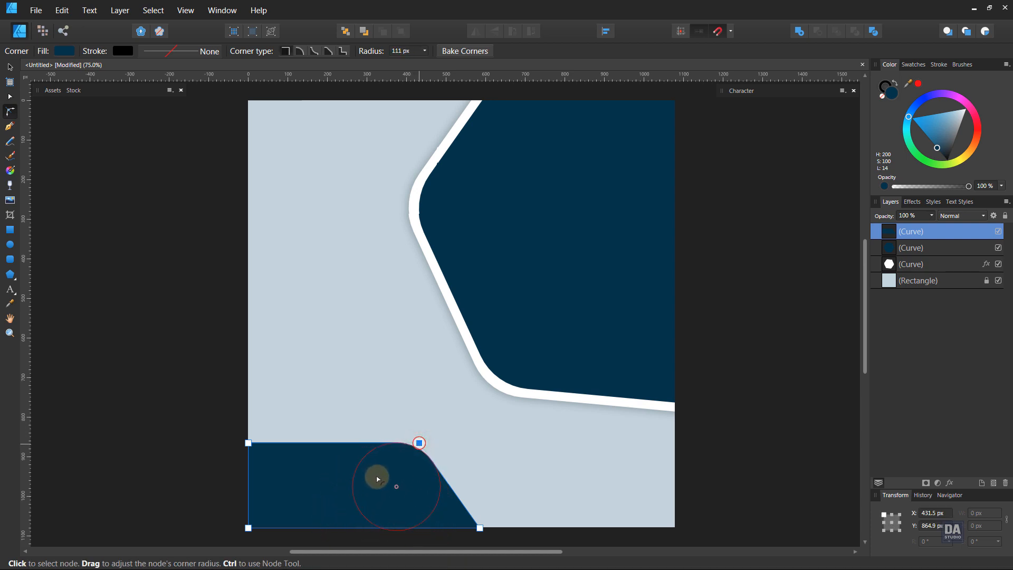
Shift the bottom shape's rounded corner node outward to about X 458 px and increase its radius to about 145 px
key(a)
drag(428, 444, 433, 445)
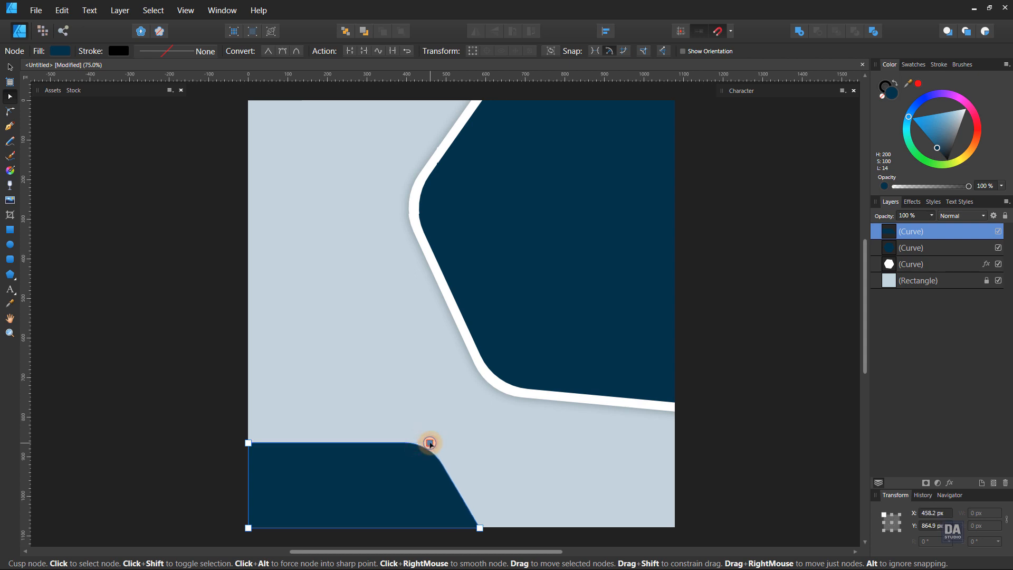
key(c)
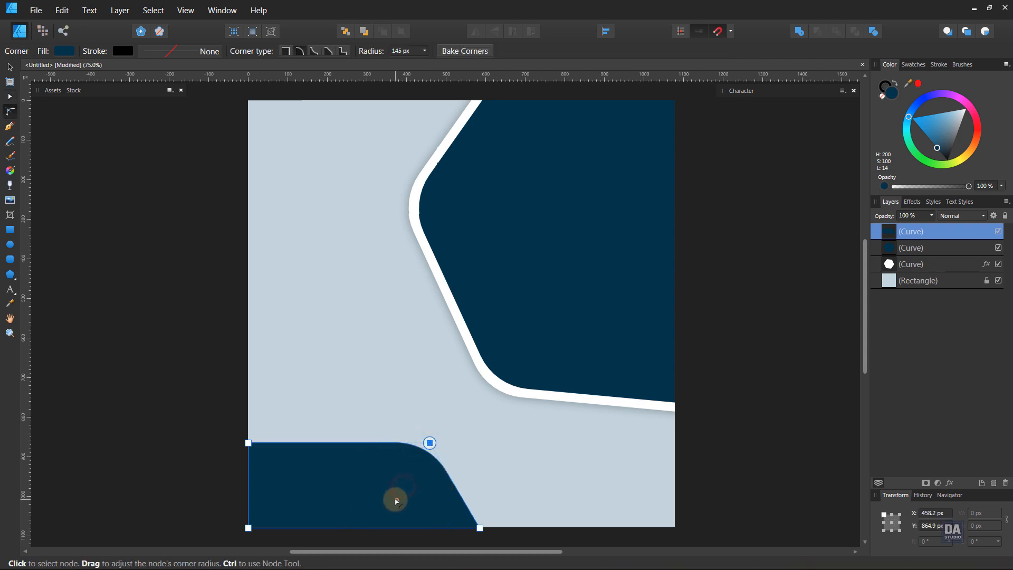
Scale the navy bottom shape down to about 568 × 209 px, keeping it anchored in the page's lower-left corner
key(v)
click(739, 483)
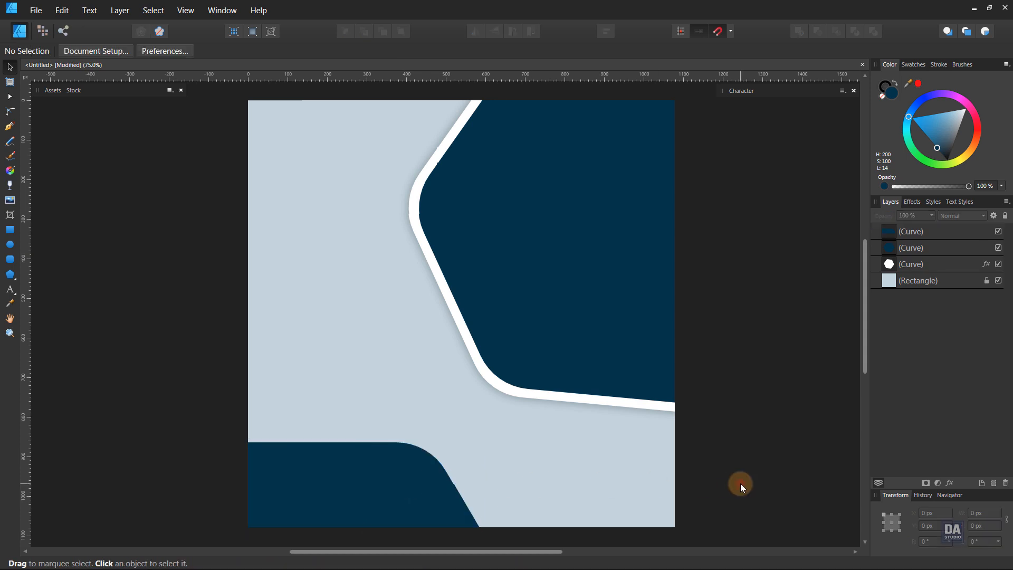
click(427, 469)
drag(478, 443, 473, 446)
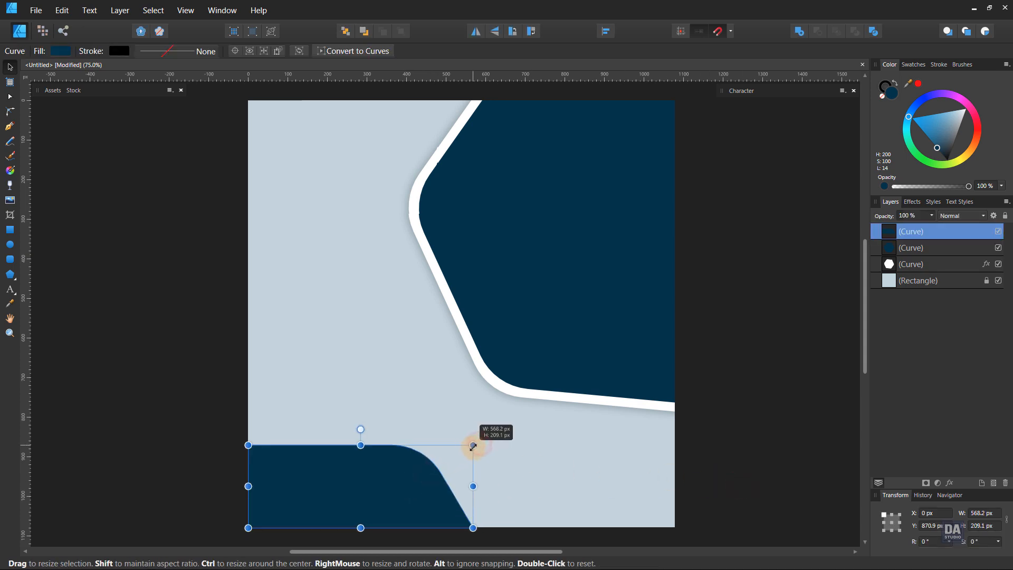
Duplicate the navy bottom shape and stretch the rear copy slightly wider so it extends beyond the front one
right_click(920, 231)
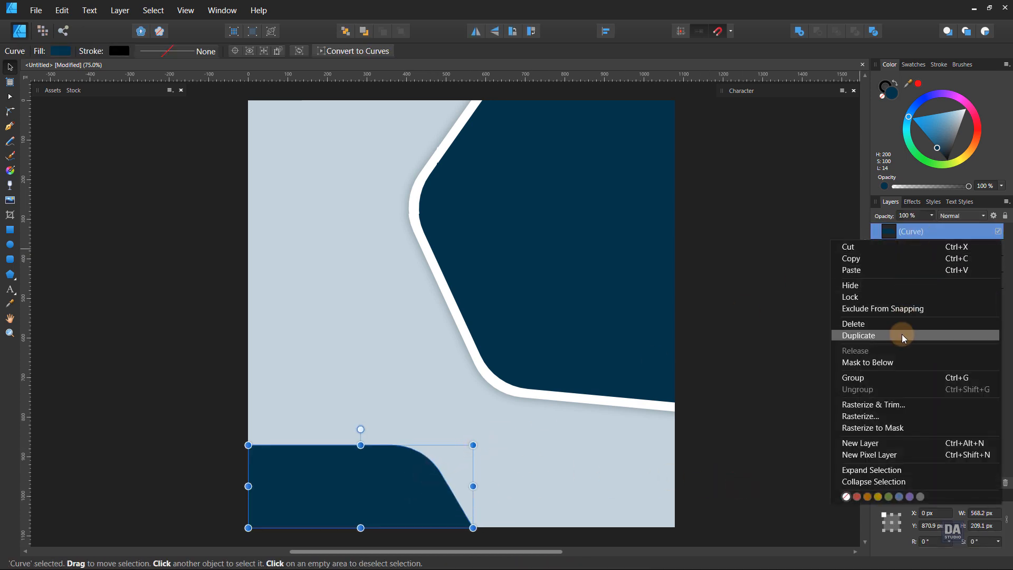
click(901, 335)
click(910, 250)
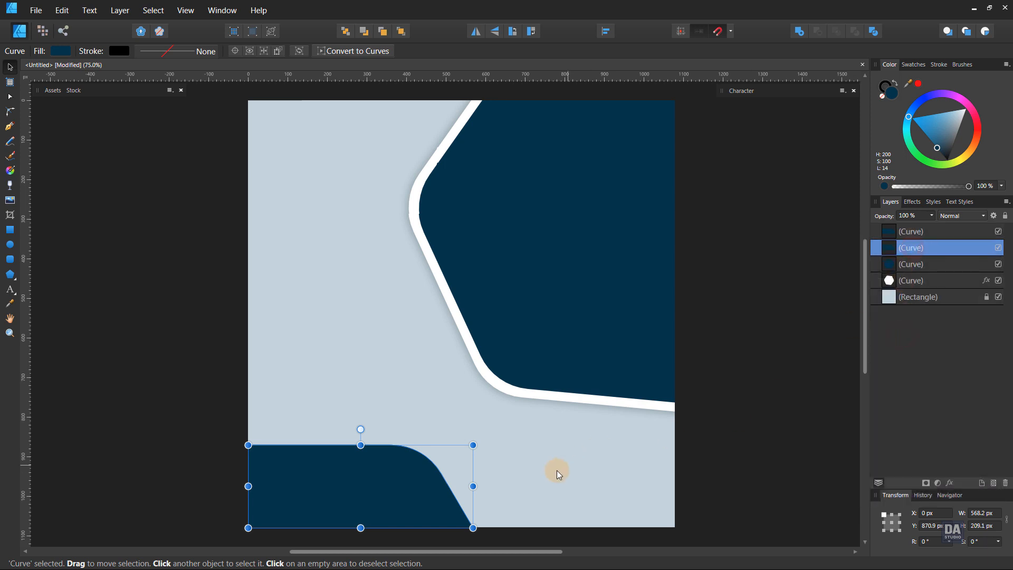
drag(473, 486, 489, 488)
Recolour the front bottom shape to a muted teal, about H 191, S 29, L 45
click(369, 499)
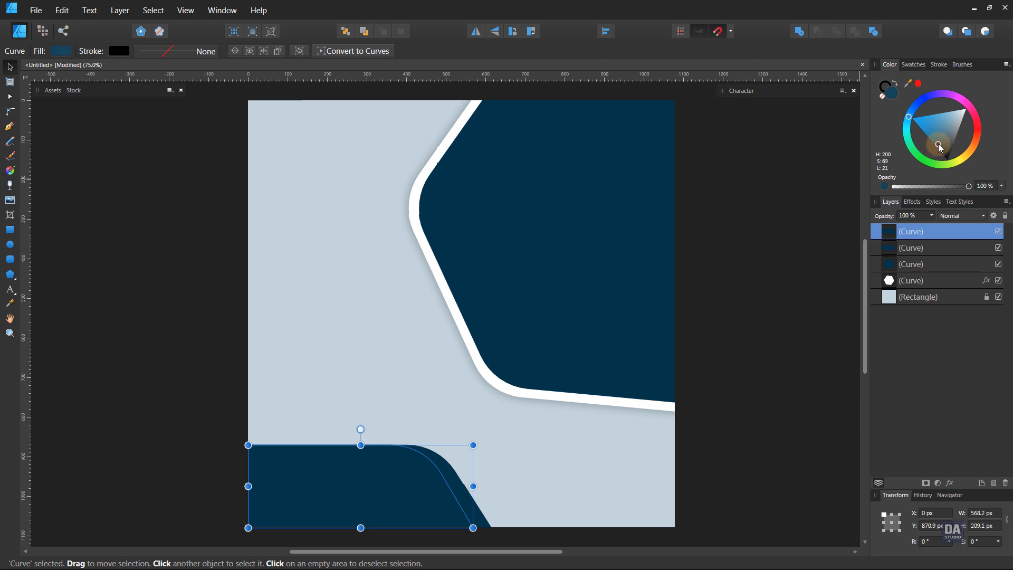
drag(940, 147, 911, 129)
click(789, 400)
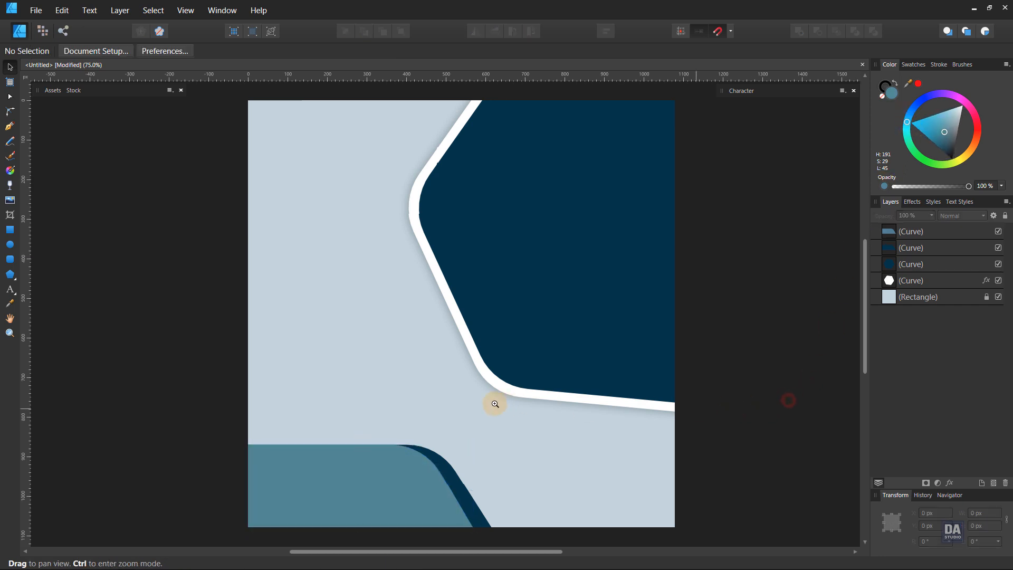
drag(486, 400, 438, 387)
drag(621, 411, 614, 409)
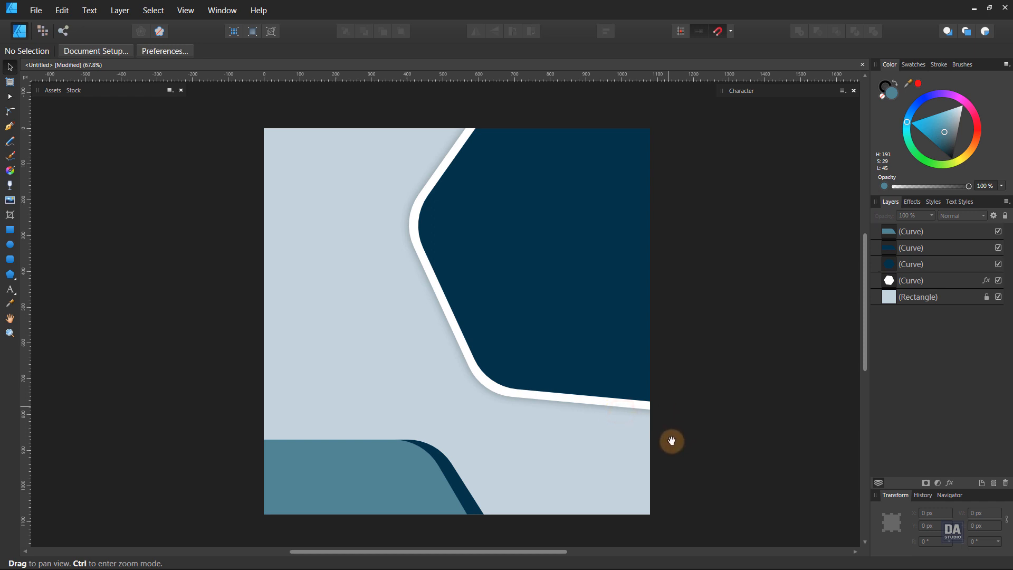
drag(713, 443, 713, 439)
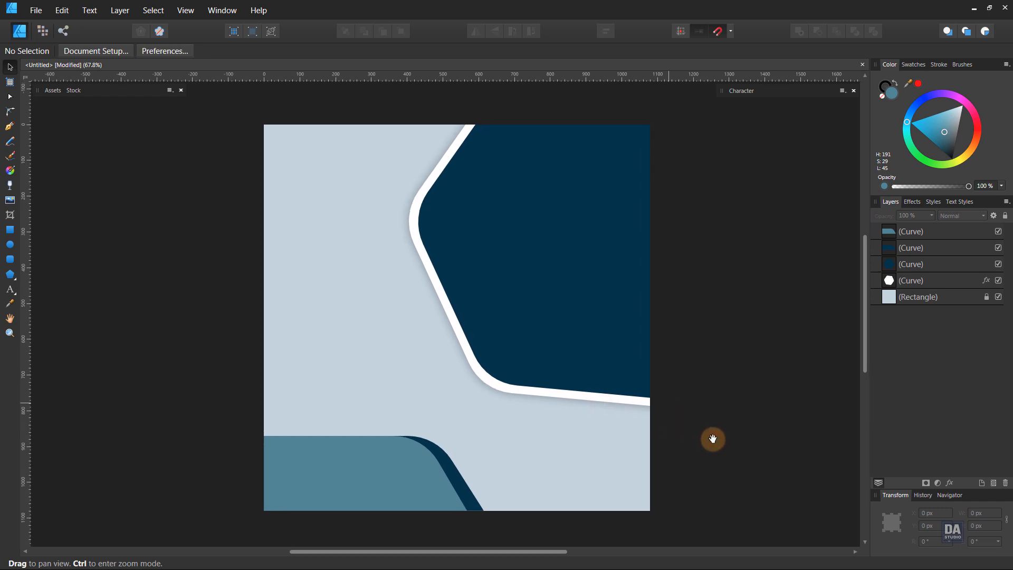
Search the Unsplash stock photos for "work" and place the photo of a man working in a blue coffee shop on the page
click(73, 91)
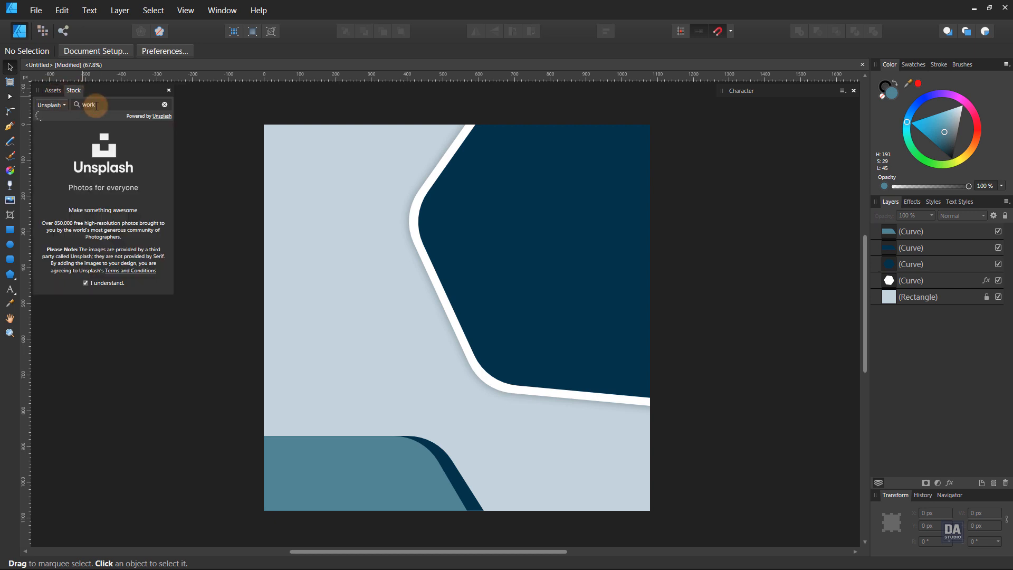
drag(173, 158, 168, 267)
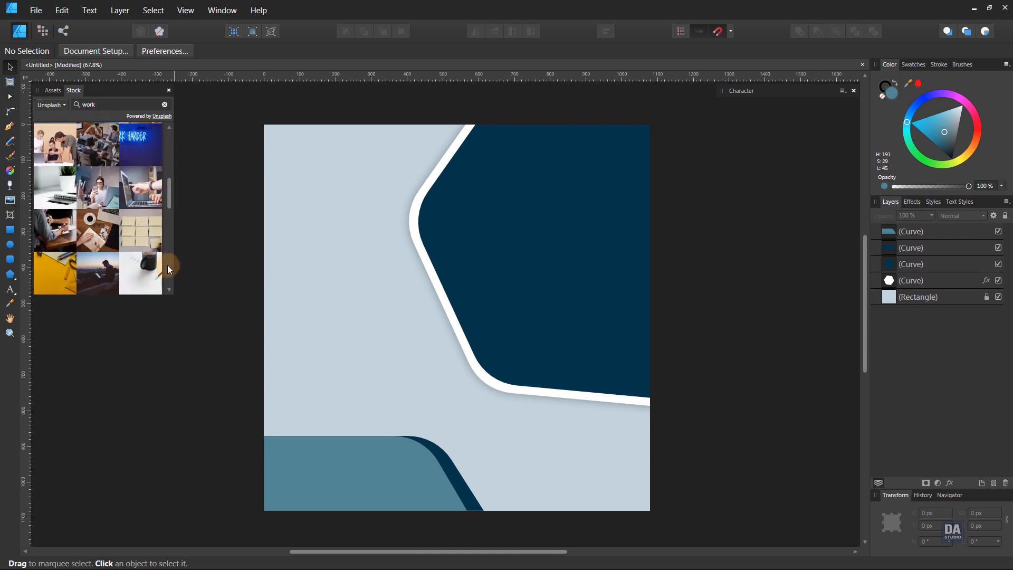
drag(170, 200, 169, 263)
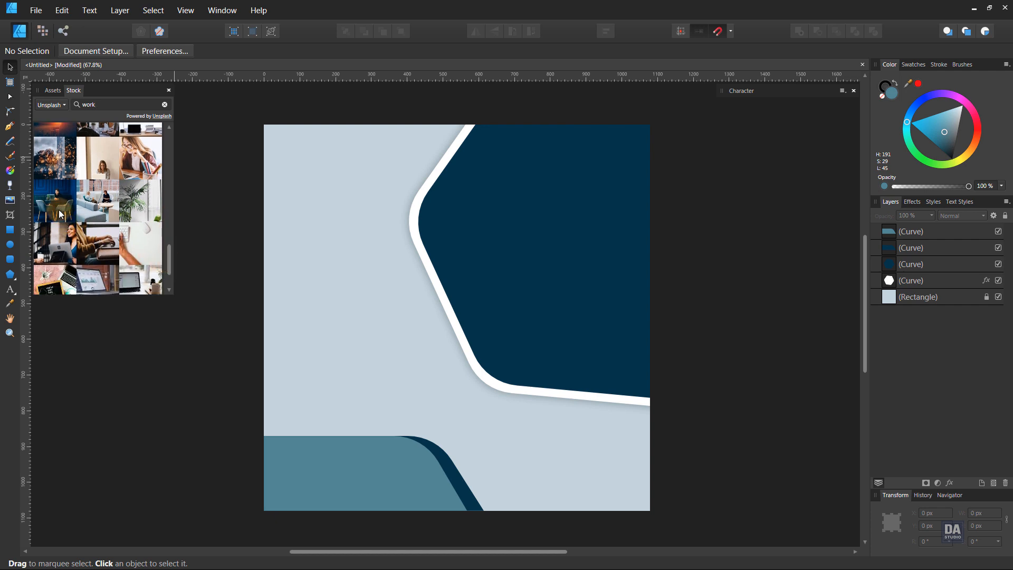
drag(74, 219, 480, 240)
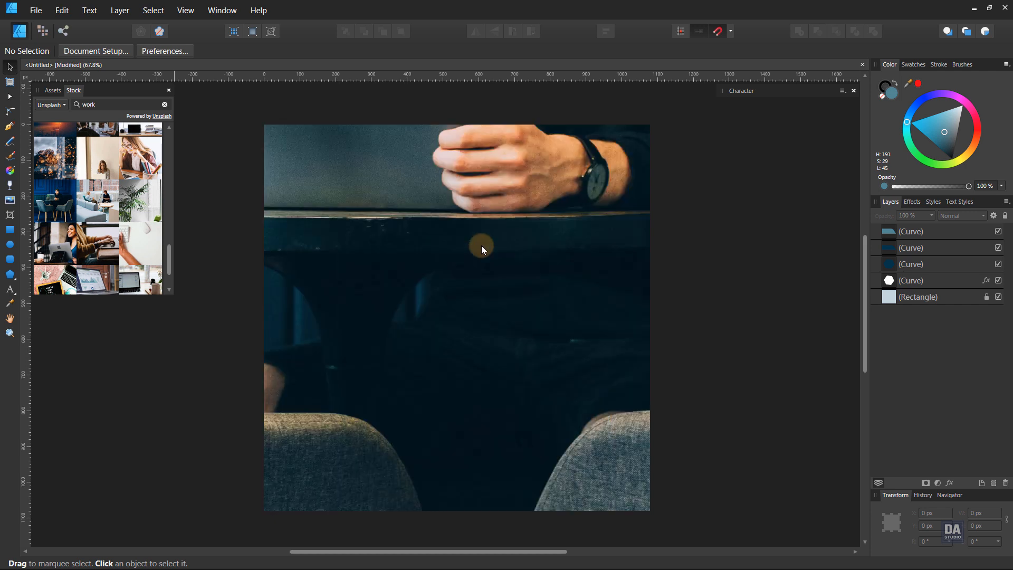
Scale the placed coffee shop photo down proportionally to about 749 × 1120 px
key(ctrl+alt+0)
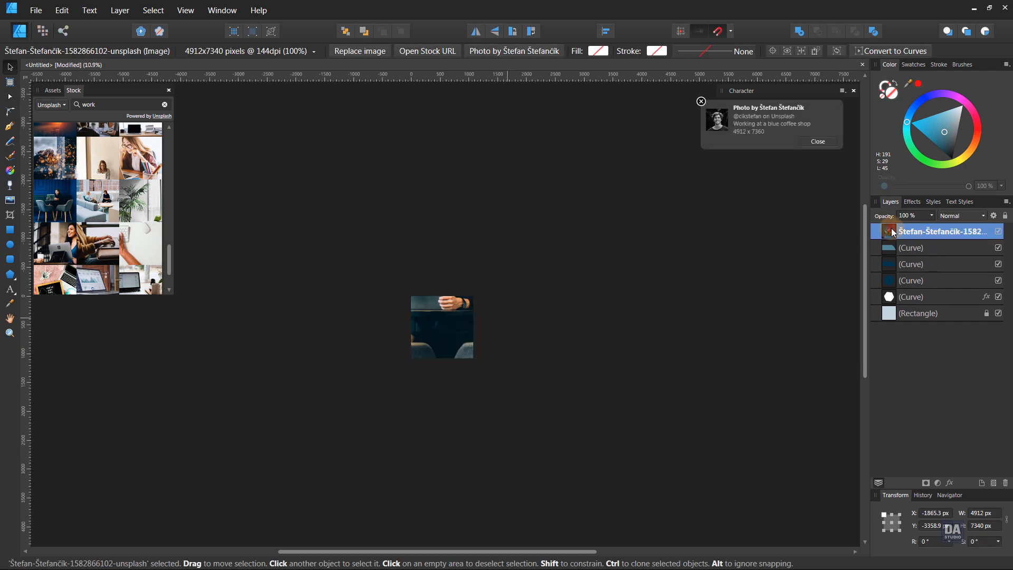
drag(587, 528, 454, 362)
scroll(434, 332, up, 5)
scroll(513, 325, up, 3)
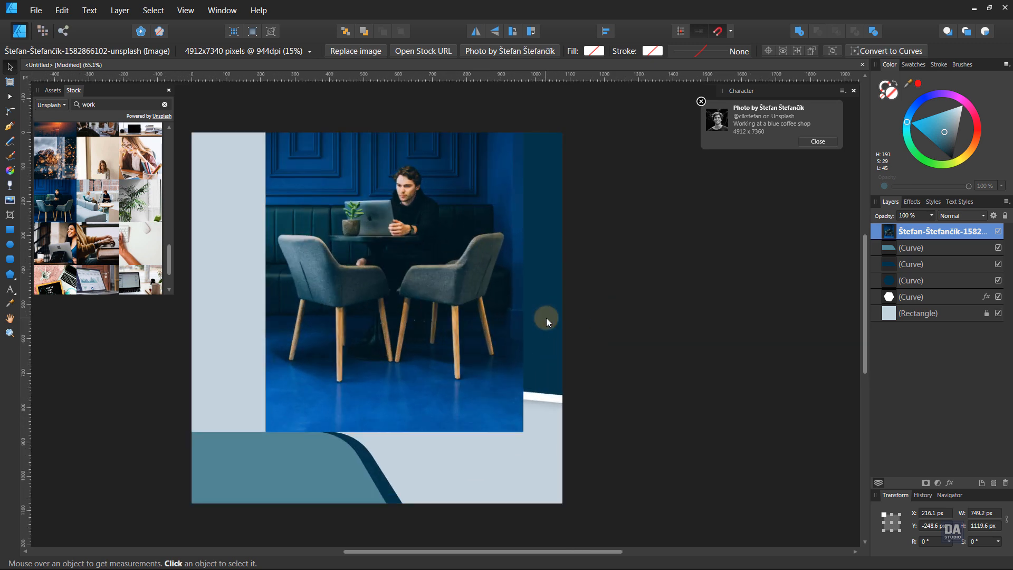
Clip the photo inside the navy hexagon, enlarge it to about 934 × 1396 px and position it at about X 405, Y -339 px
drag(902, 232, 904, 286)
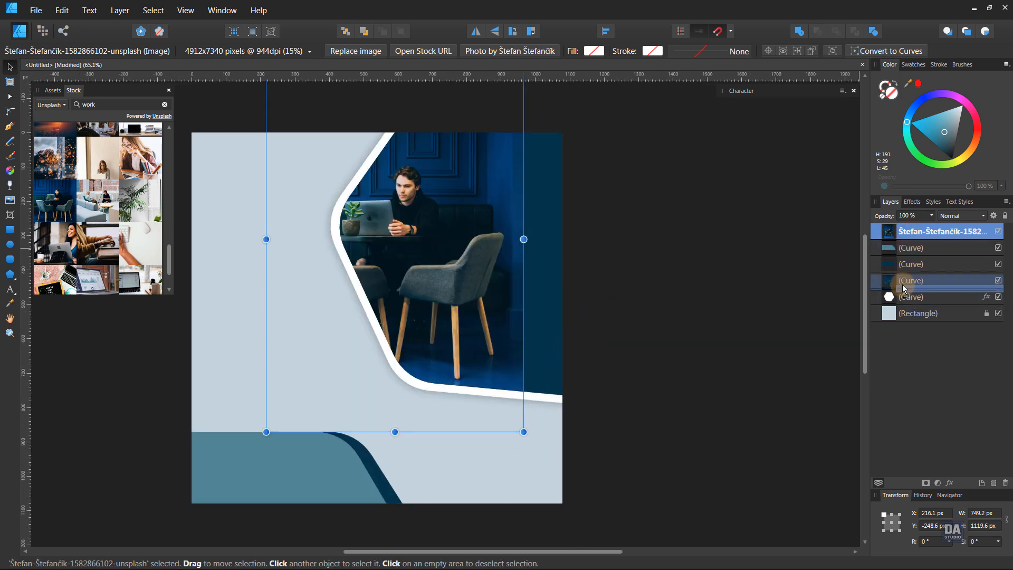
drag(478, 316, 554, 322)
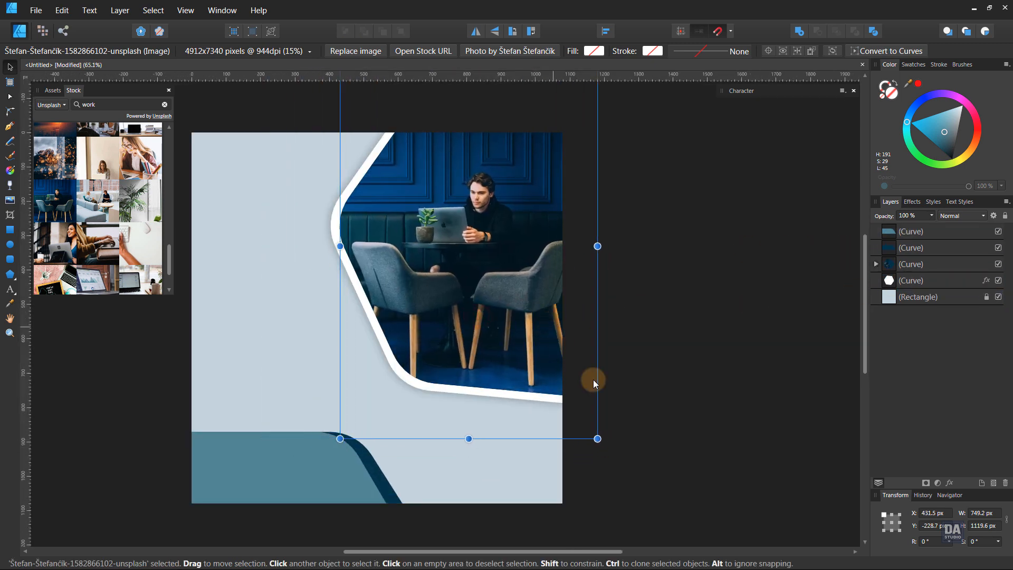
drag(597, 439, 652, 470)
drag(593, 406, 620, 414)
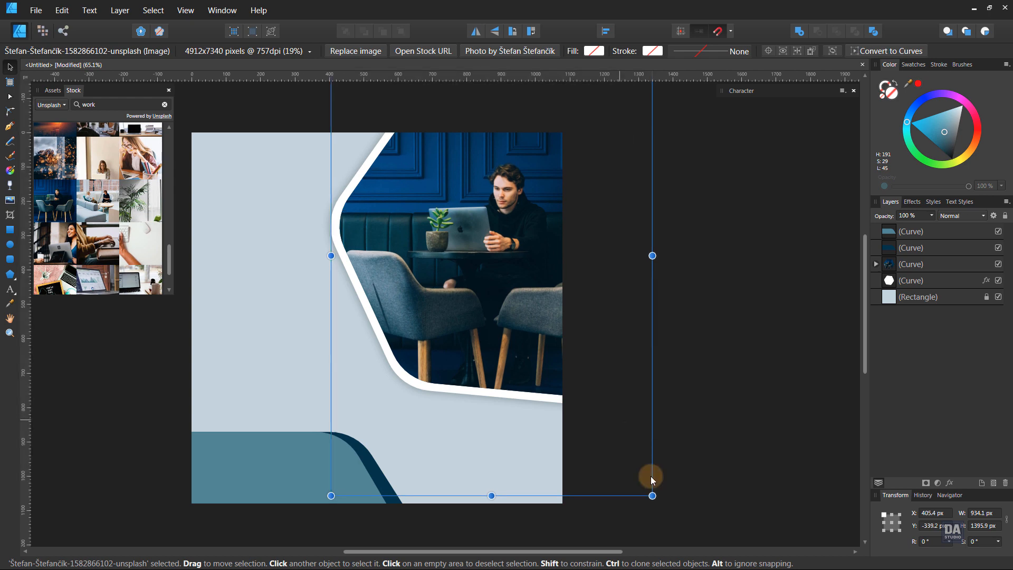
Fine-tune the clipped photo to about 1055 × 1576 px at about X 324, Y -435 px, framing the man in the hexagon
drag(652, 493, 665, 514)
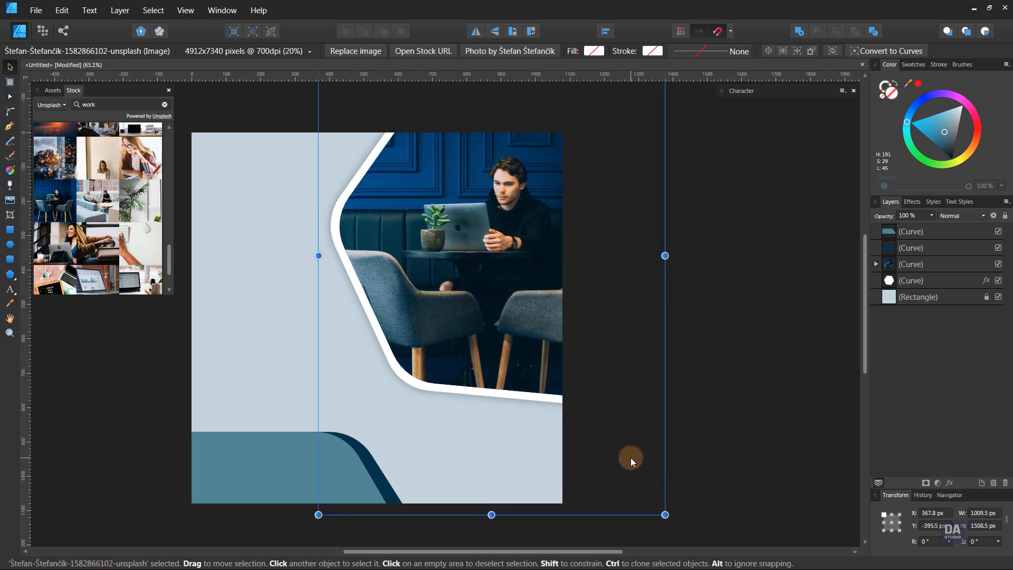
drag(631, 457, 628, 458)
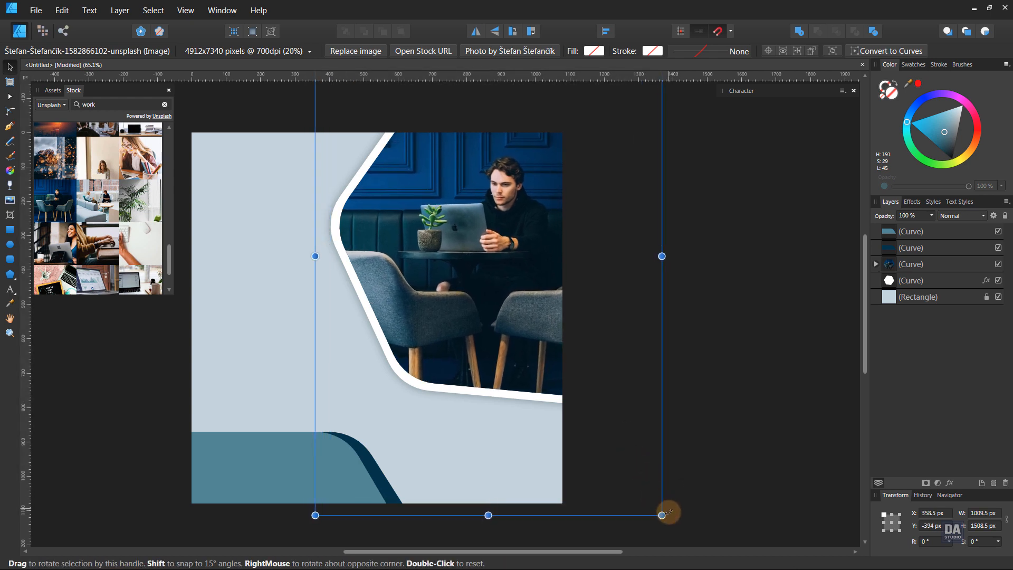
drag(666, 512, 677, 532)
drag(644, 475, 641, 474)
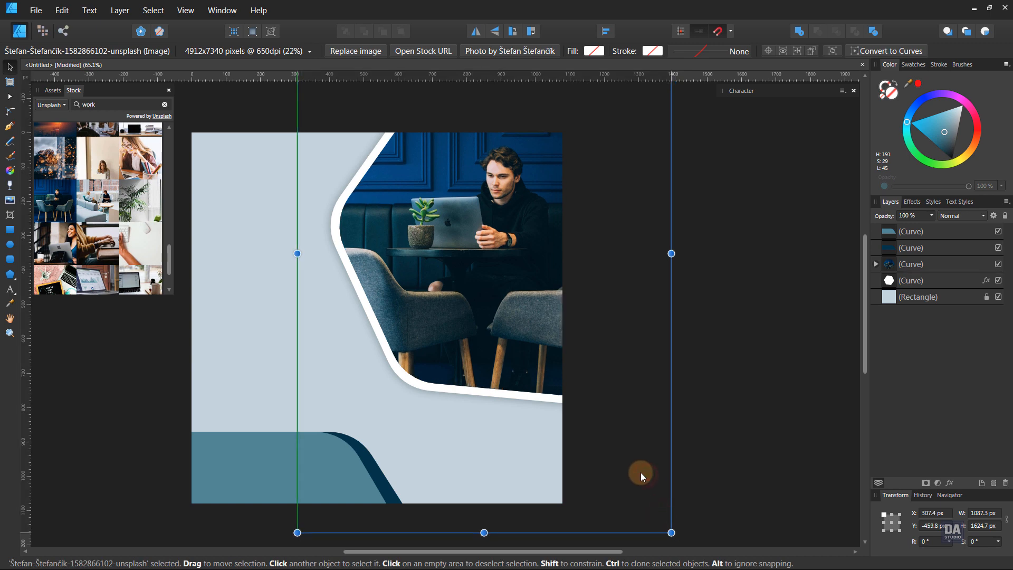
drag(671, 533, 665, 523)
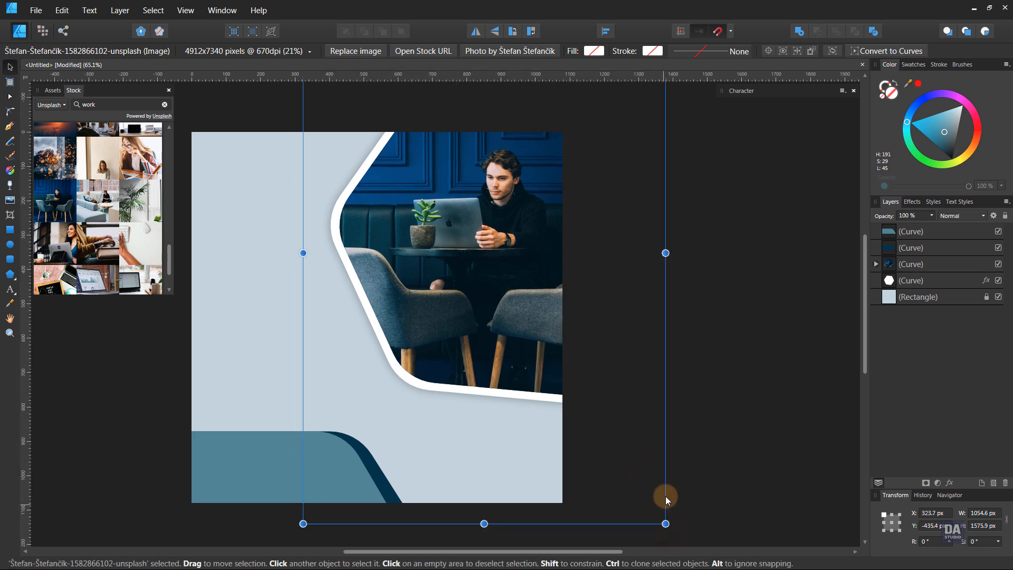
click(711, 458)
drag(651, 455, 660, 459)
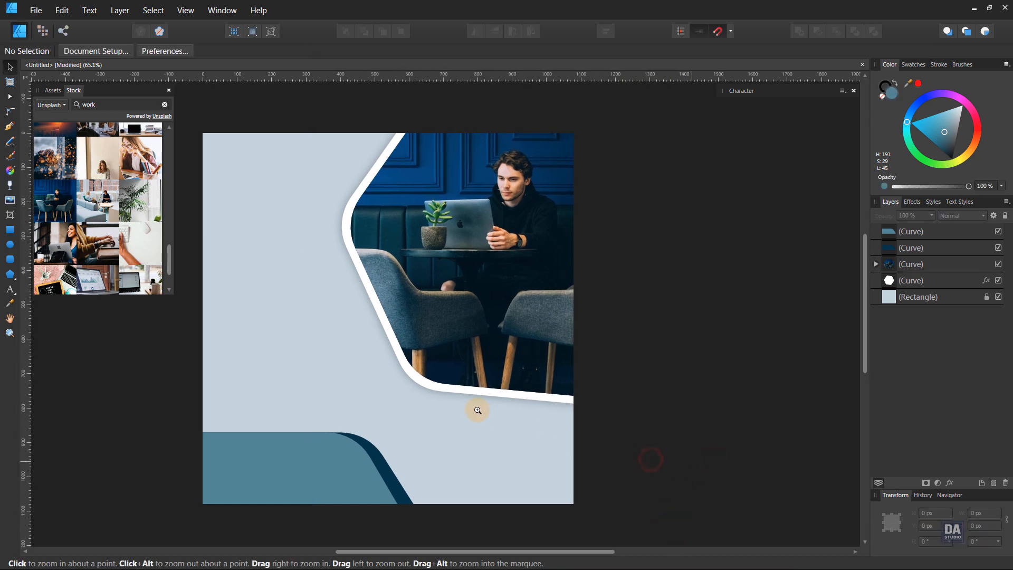
drag(477, 410, 529, 409)
key(v)
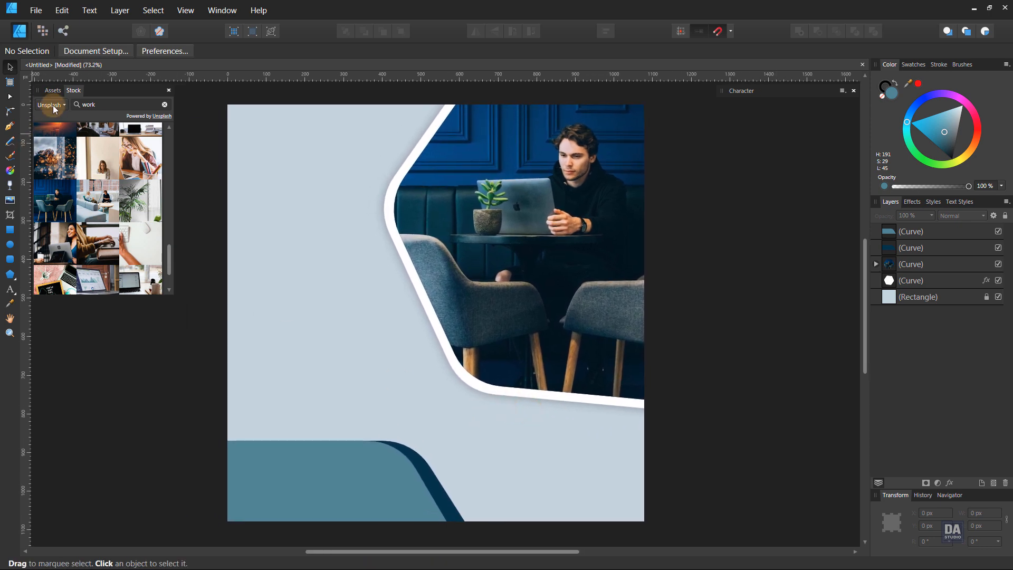
Add the white DESIGN ART STUDIO logo from CustomAssets 1 to the page's upper-left corner, about 129 × 29 px
click(52, 91)
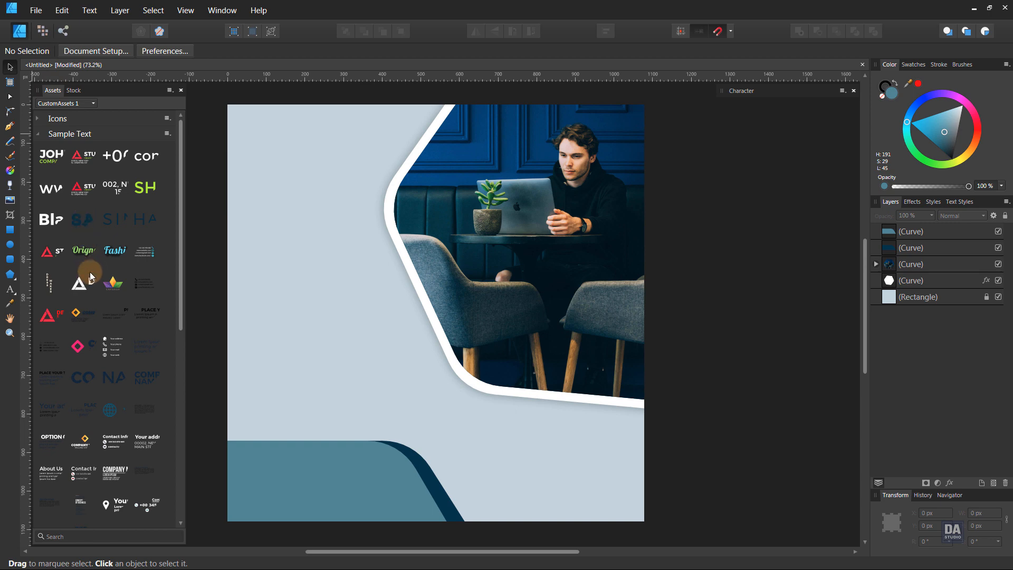
drag(93, 286, 290, 127)
click(185, 136)
click(253, 125)
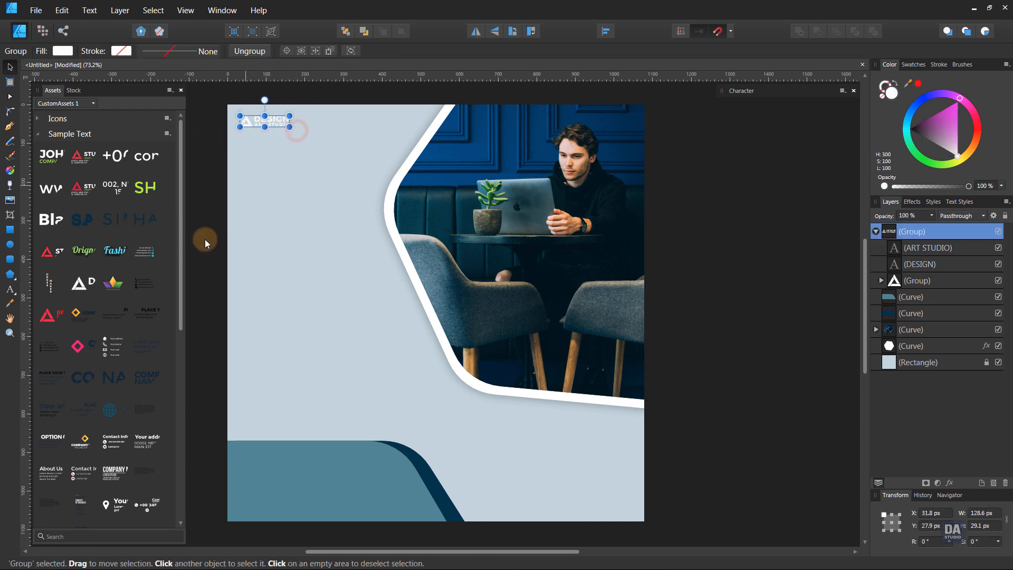
Add the THE CORPORATE BUSINESS BROCHURE text asset below the logo, about 485 × 122 px at X 31.8, Y 92.5 px
drag(180, 294, 188, 463)
drag(86, 283, 409, 250)
drag(776, 280, 354, 203)
click(282, 171)
drag(276, 169, 332, 181)
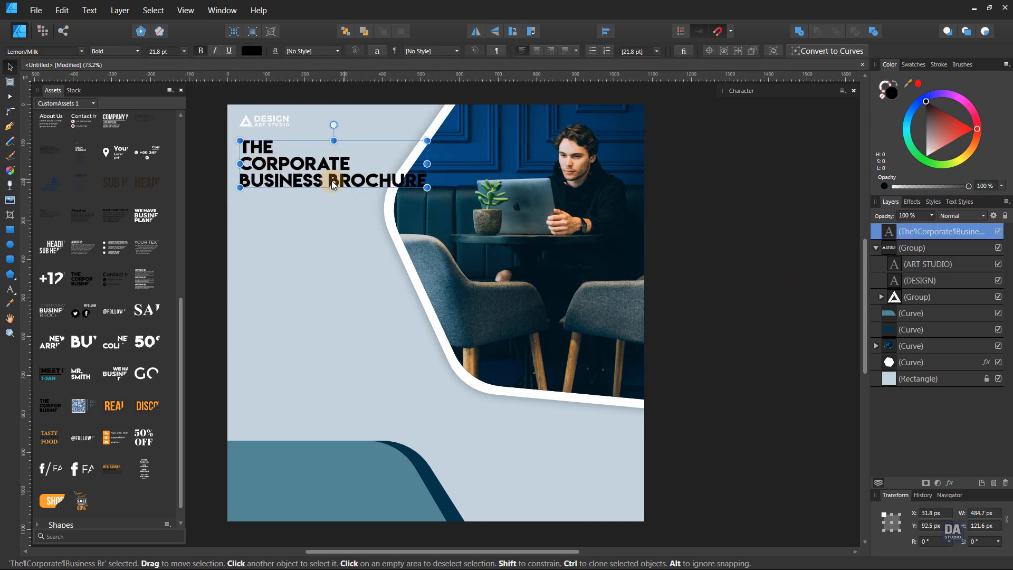
Remove the word BUSINESS from the headline so it reads THE CORPORATE BROCHURE
double_click(329, 181)
key(BackSpace)
key(BackSpace)
key(BackSpace)
key(BackSpace)
key(BackSpace)
key(BackSpace)
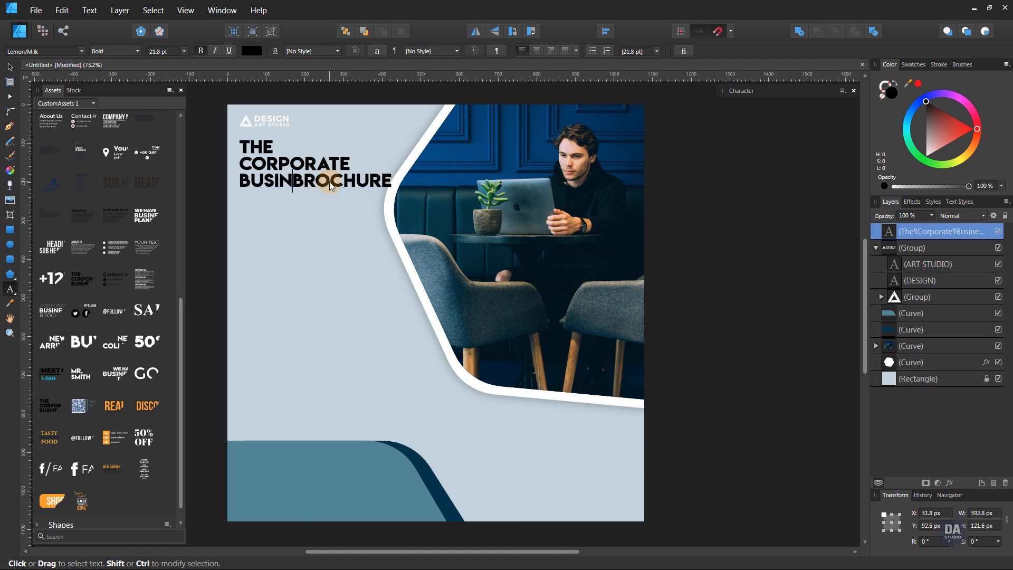
key(BackSpace)
key(BackSpace)
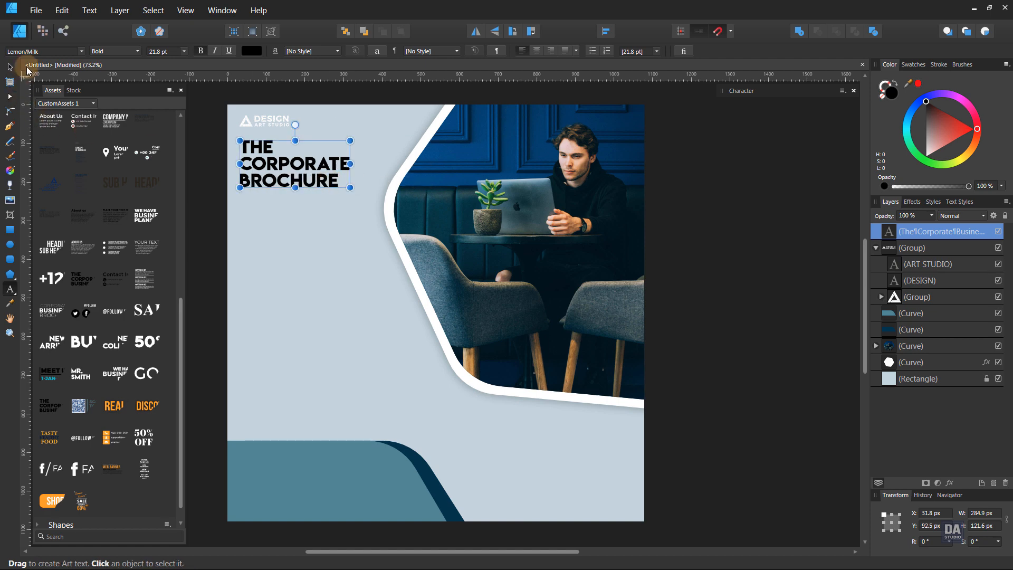
Enlarge the THE CORPORATE BROCHURE headline proportionally to about 304 × 130 px
click(9, 67)
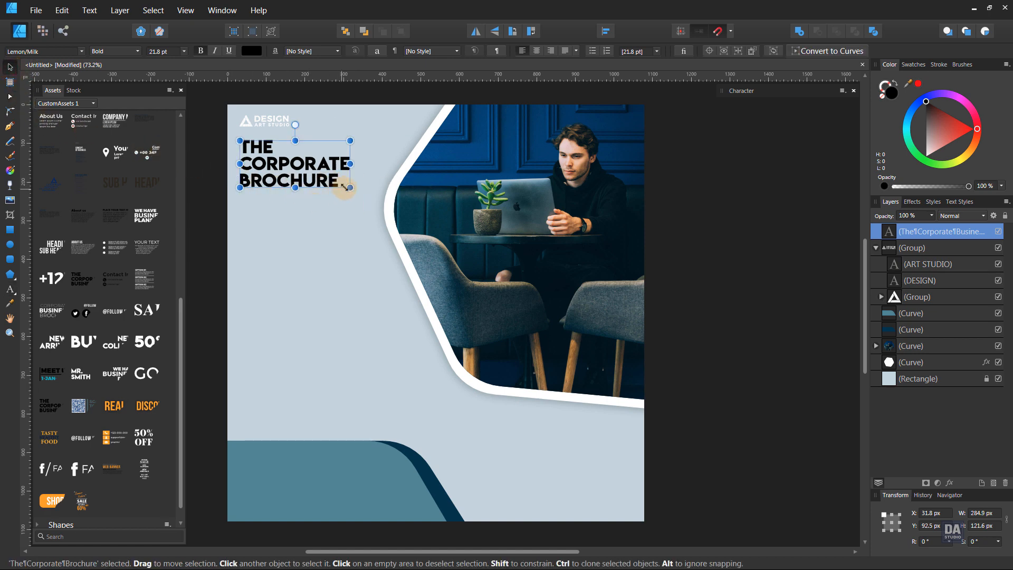
drag(349, 188, 357, 190)
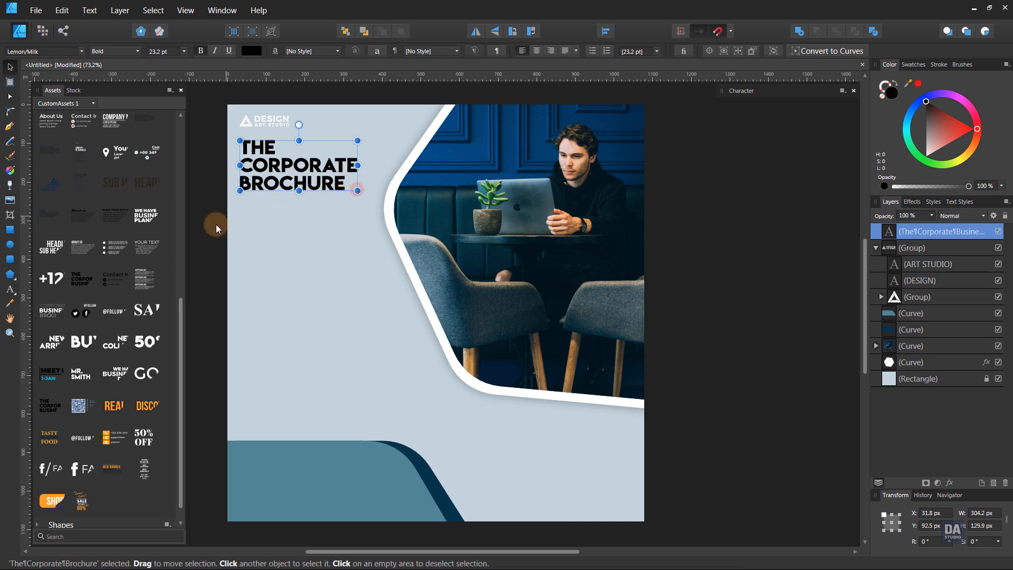
click(196, 243)
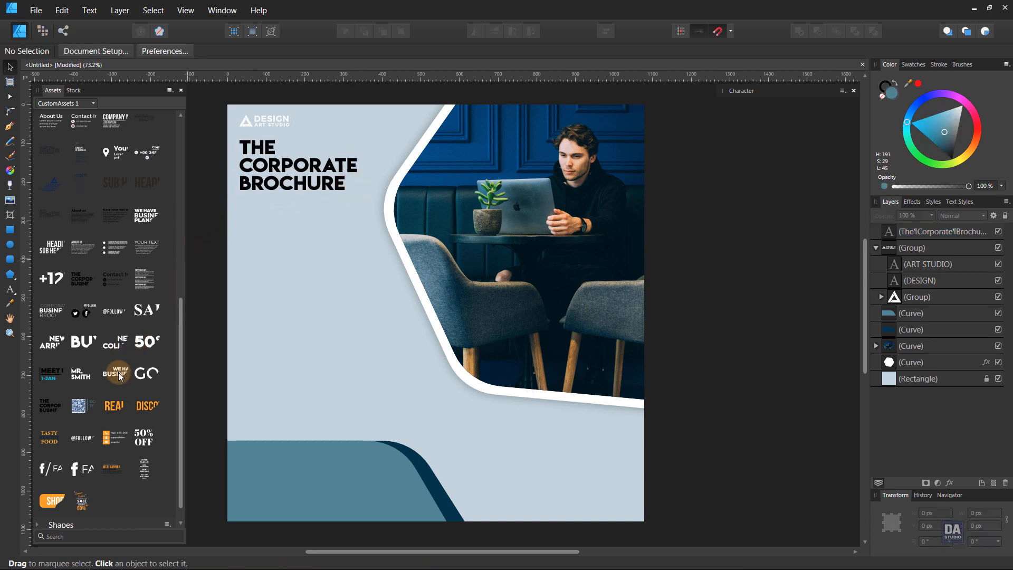
Add the CONCEPT OF BUSINESS options text group from the assets, scale it down and align its left edge with the headline
scroll(112, 372, up, 2)
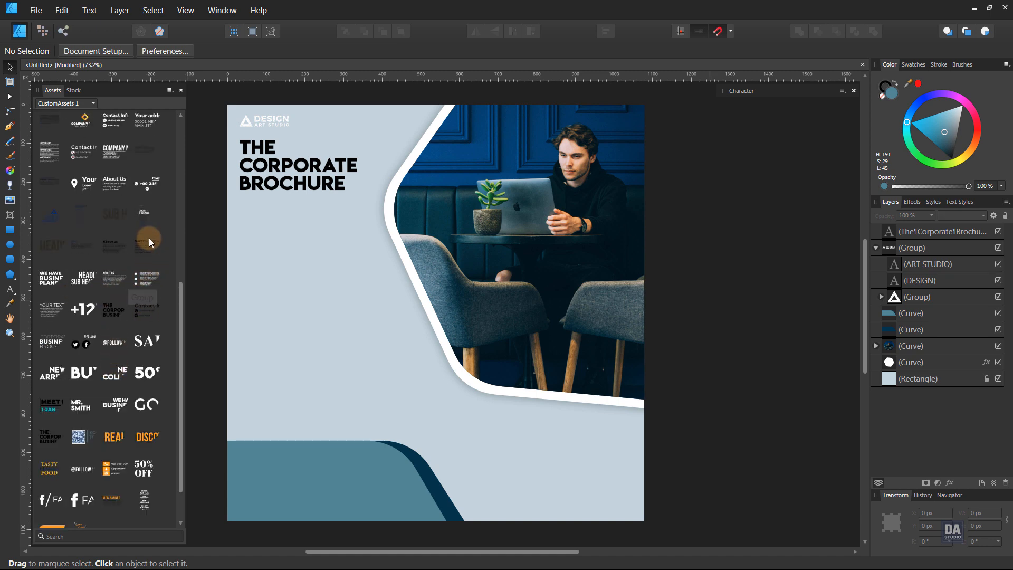
drag(150, 213, 435, 182)
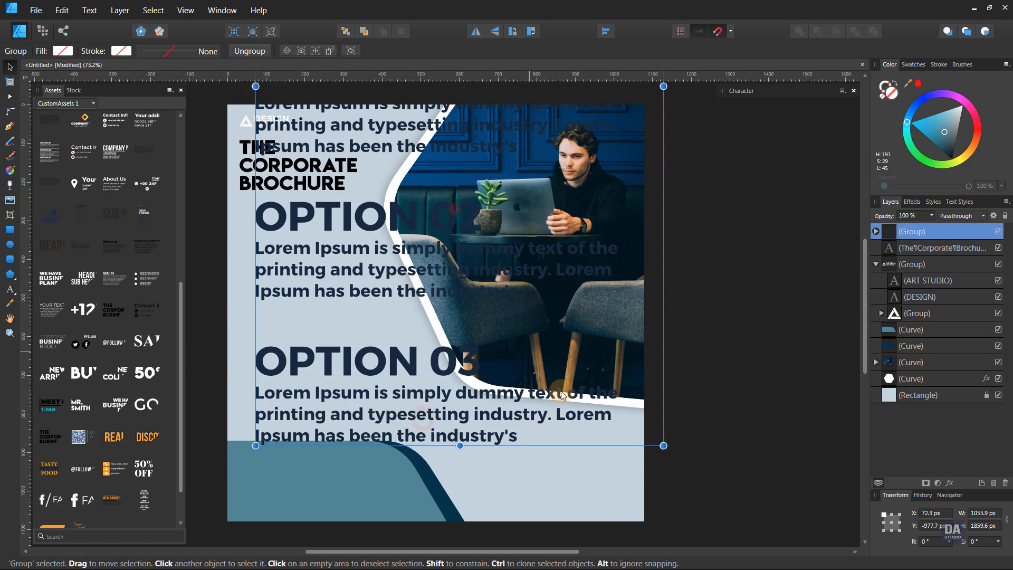
drag(664, 447, 484, 133)
drag(401, 115, 407, 421)
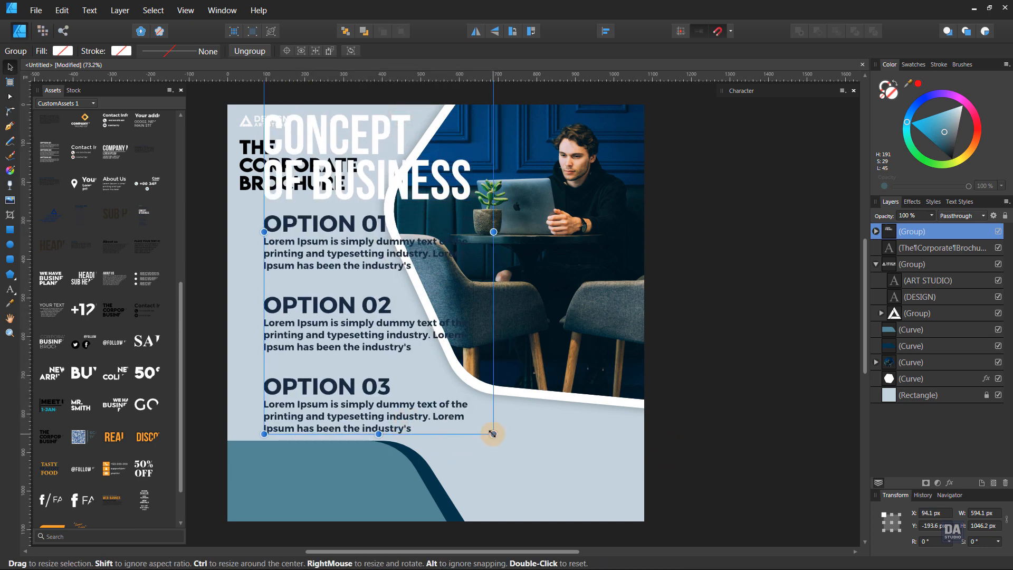
drag(493, 433, 439, 339)
drag(323, 265, 299, 372)
Delete the About Us block from the options text group and scale the remaining group down to about 339 × 524 px
double_click(295, 199)
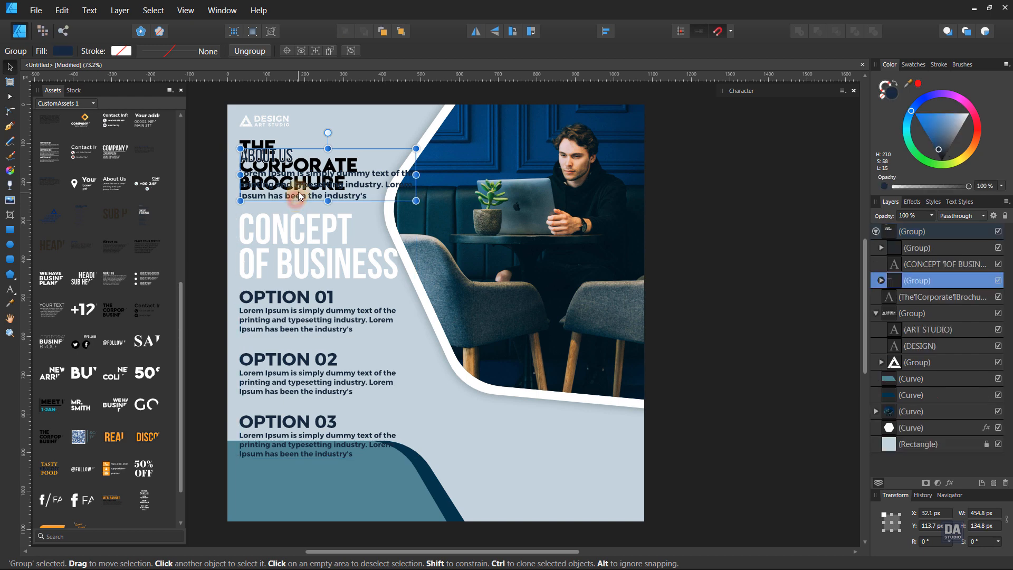
key(Delete)
click(296, 268)
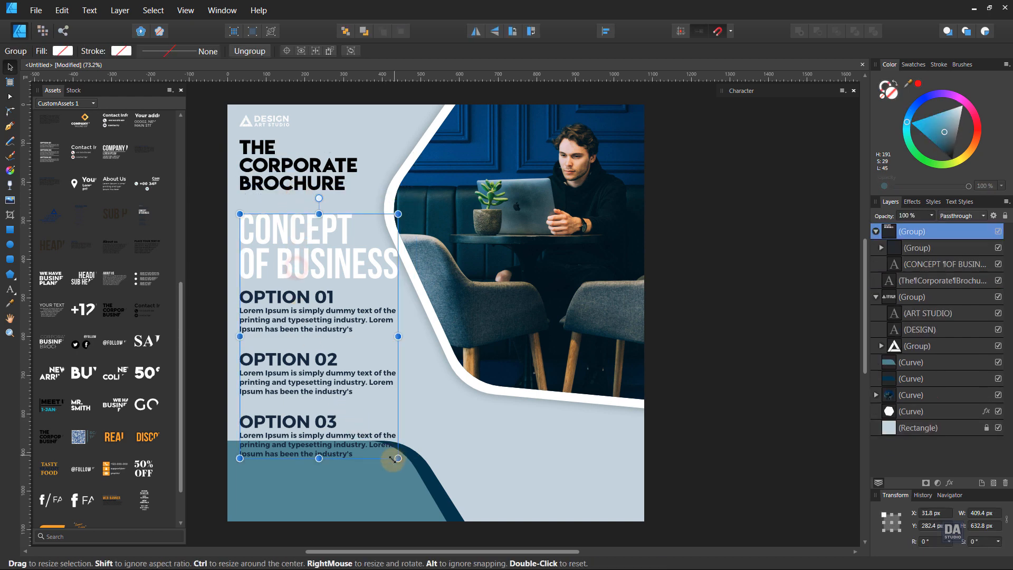
drag(397, 458, 371, 416)
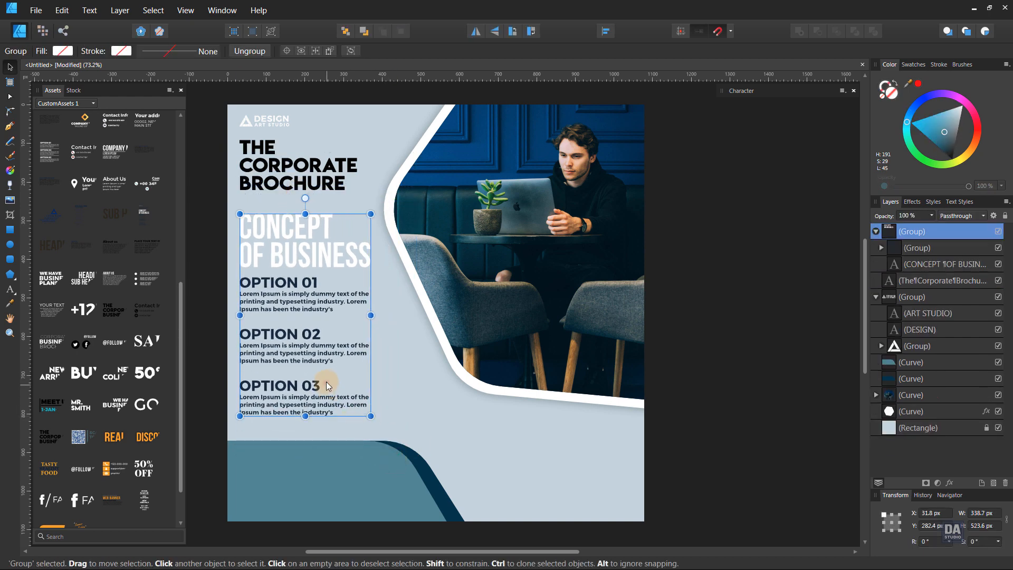
Move the CONCEPT OF BUSINESS options group slightly up and enlarge it proportionally so its options block is about 346 px wide
drag(327, 384, 326, 378)
key(ctrl+d)
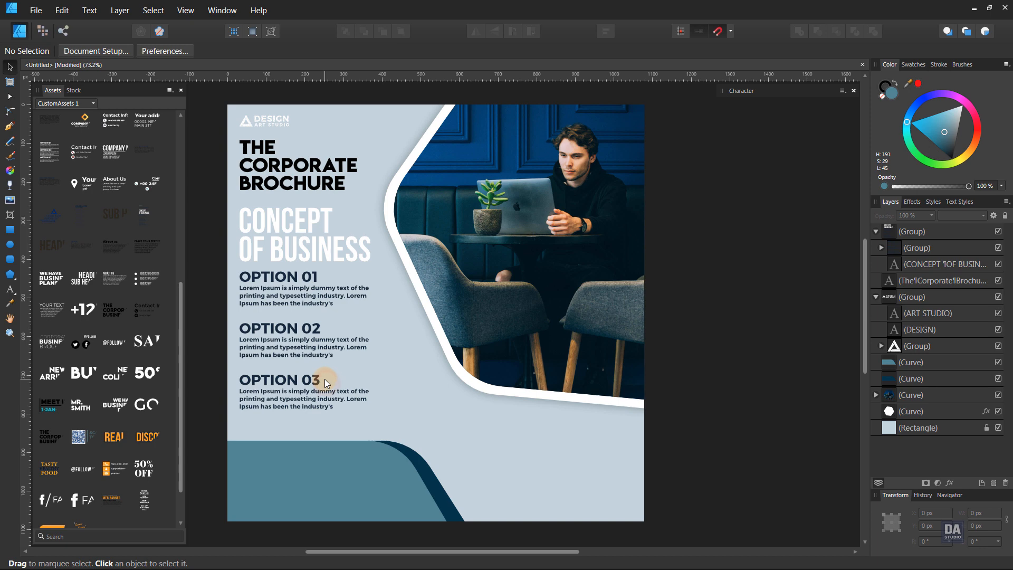
click(339, 402)
drag(372, 413, 374, 417)
Move the THE CORPORATE BROCHURE headline down to about Y 99.5 px and check its spacing against the logo
click(296, 185)
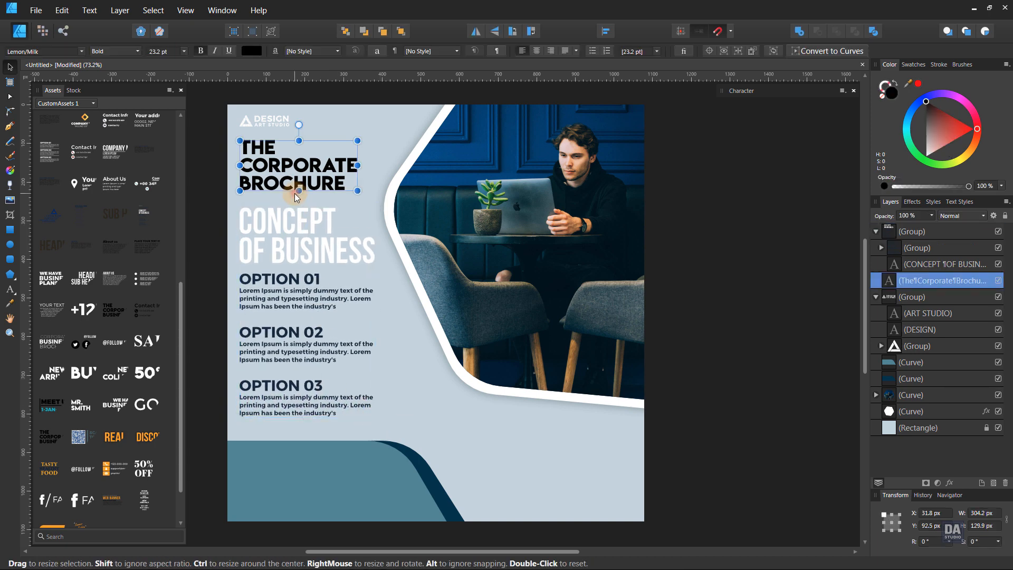
drag(296, 191, 296, 193)
click(255, 119)
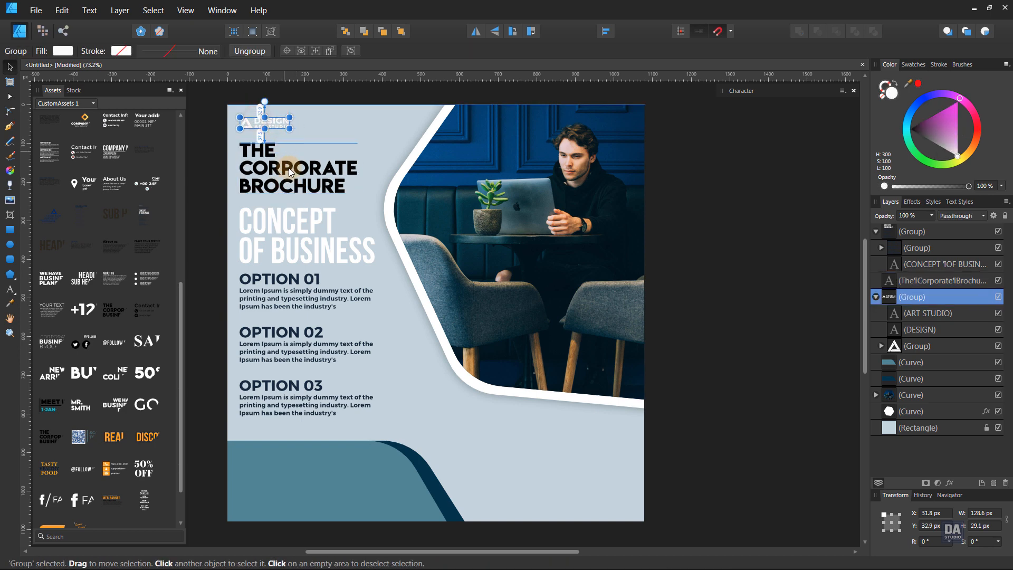
Recolour the OPTION 01 to 03 text block with the teal sampled from the bottom corner shape (H 191, S 29, L 45)
click(293, 304)
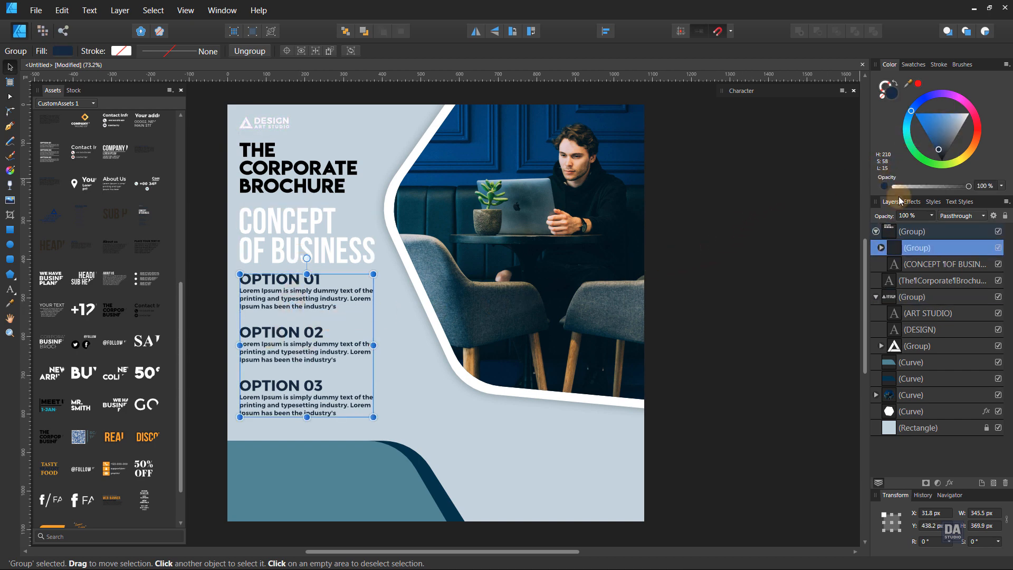
drag(907, 87, 413, 470)
click(917, 83)
click(740, 267)
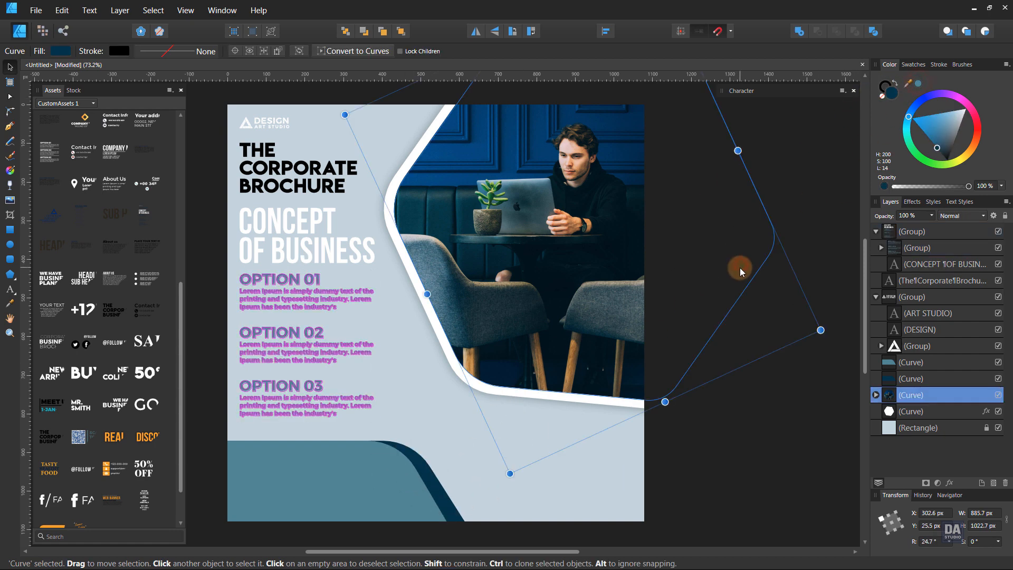
click(796, 408)
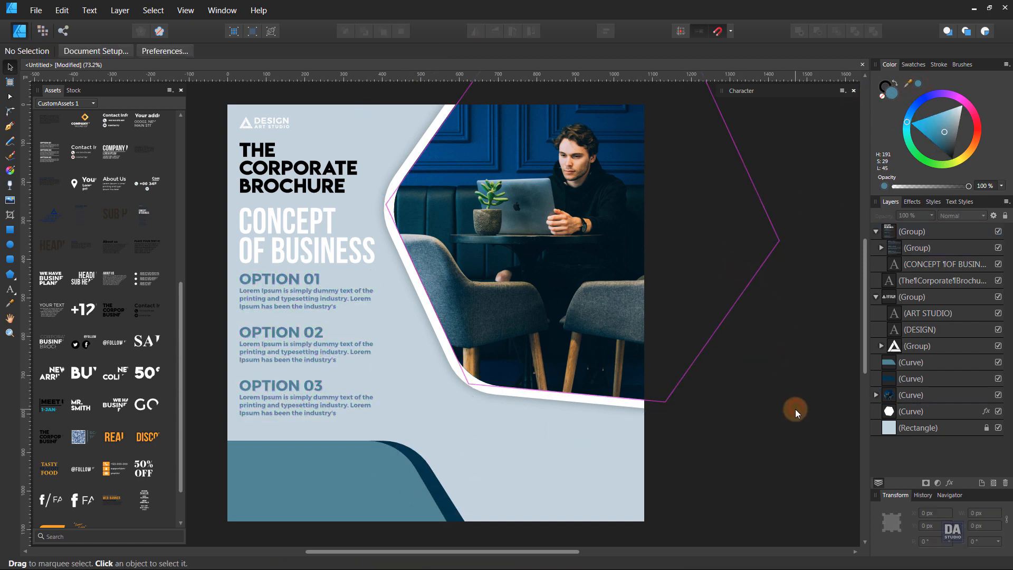
Recolour the headline and the DESIGN ART STUDIO logo with a near-black navy sampled from the photo (H 203, S 92, L 5)
click(320, 190)
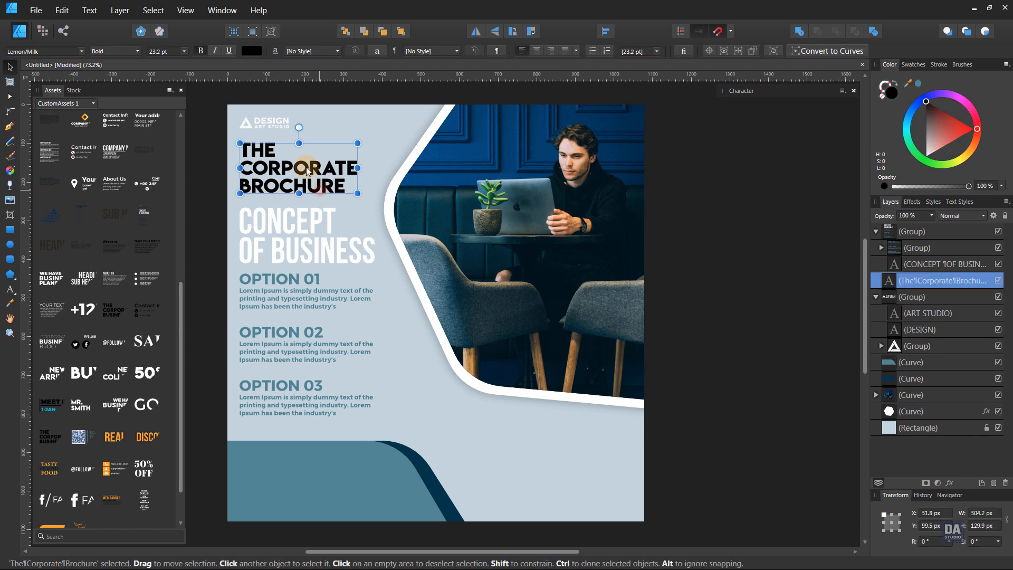
shift+click(282, 126)
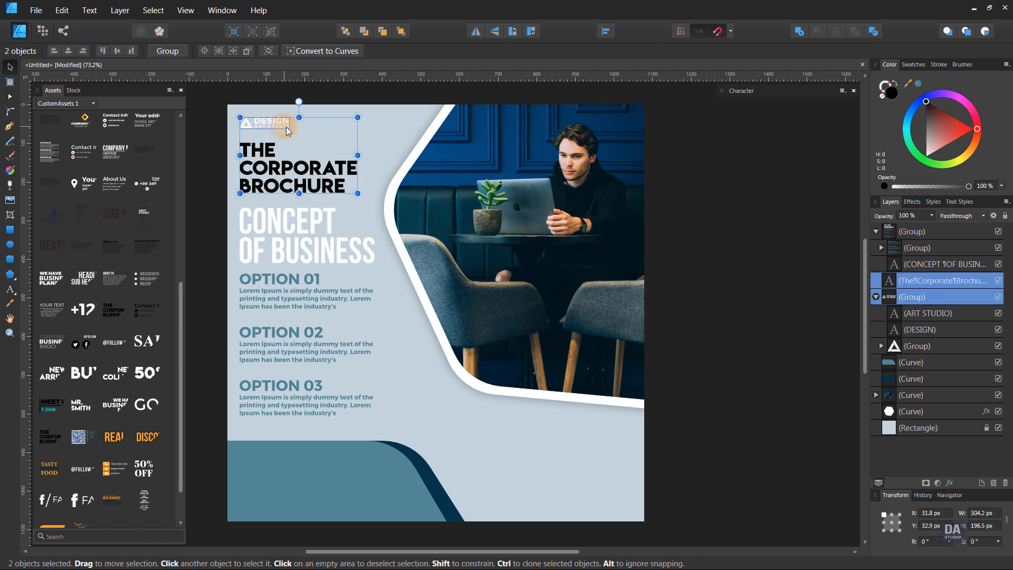
key(i)
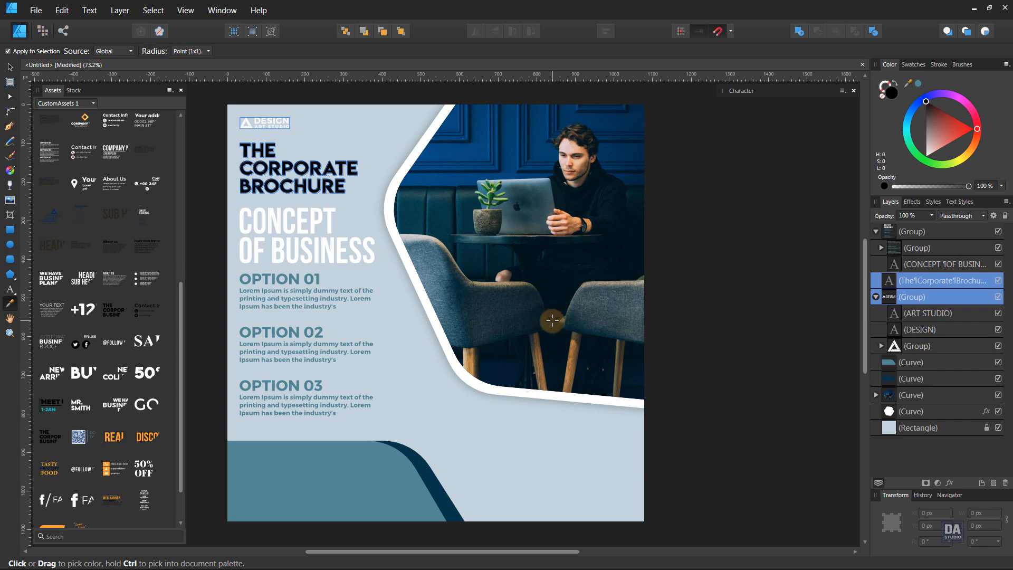
drag(555, 323, 556, 303)
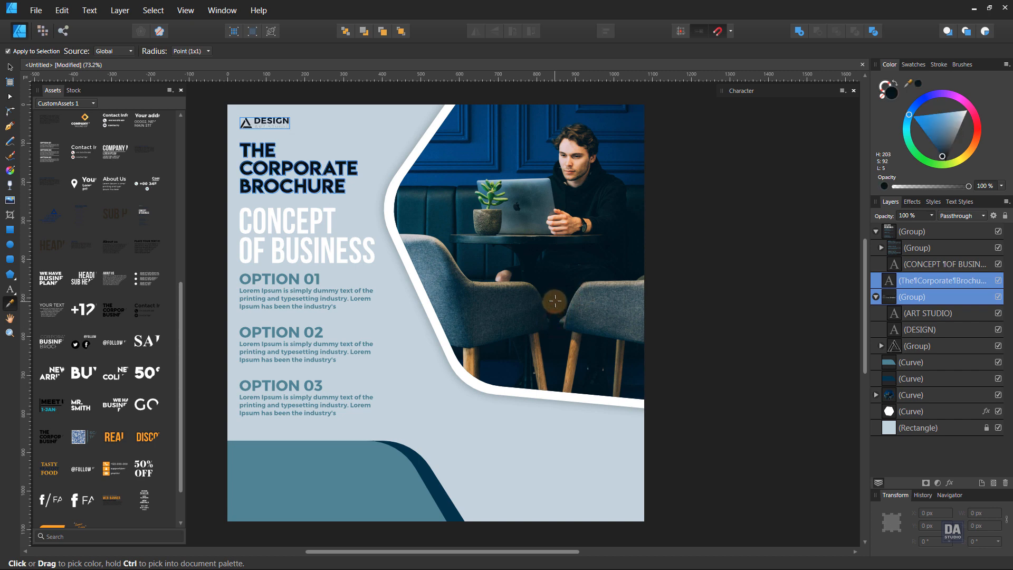
click(9, 67)
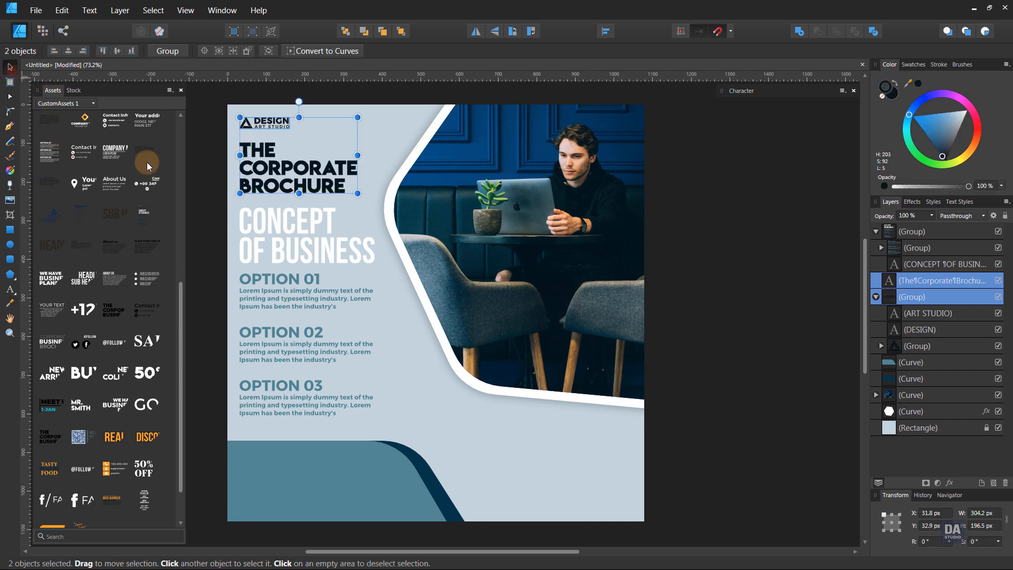
click(209, 189)
click(278, 187)
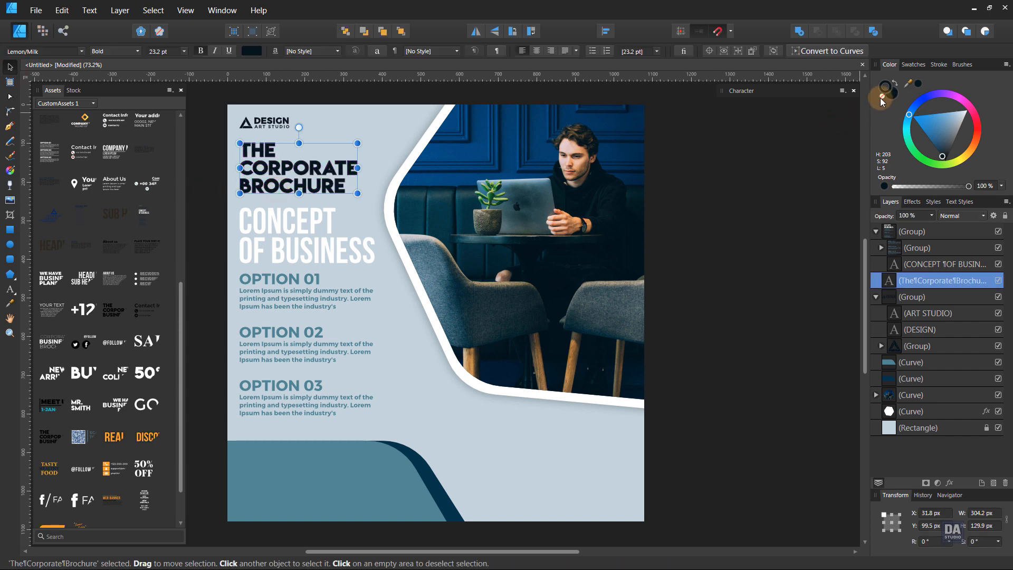
click(798, 229)
Add the four-item Contact Info group from the assets, scale it to about 428 × 112 px and place it on the teal corner shape
key(z)
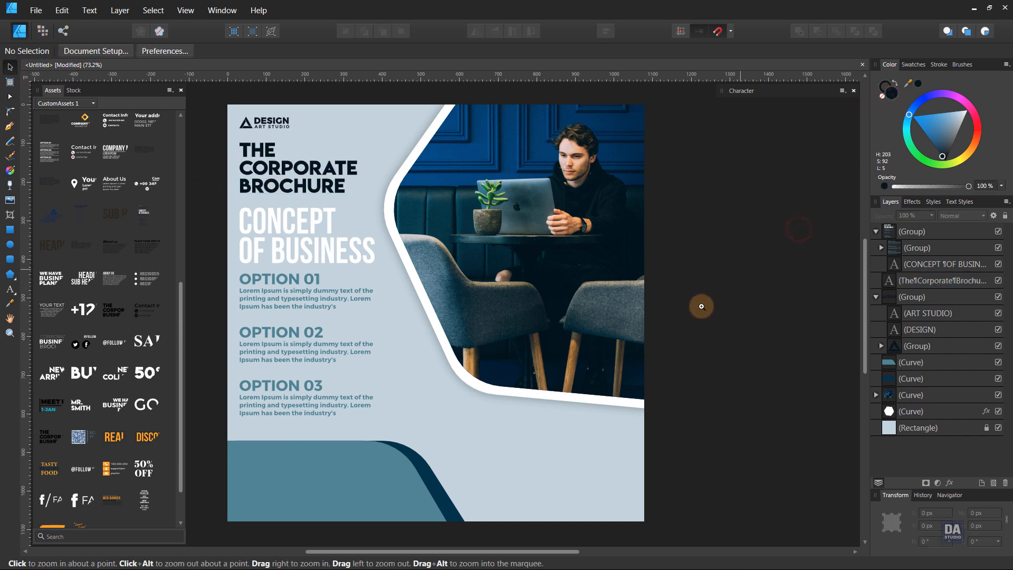
mouse_move(701, 306)
mouse_down()
mouse_move(678, 298)
mouse_move(704, 316)
mouse_up()
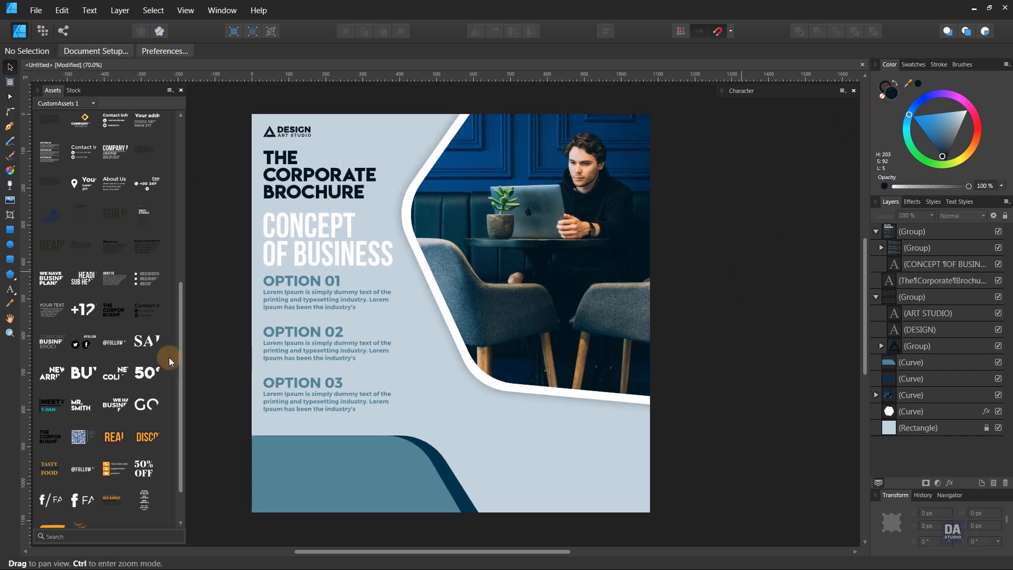
scroll(169, 362, down, 2)
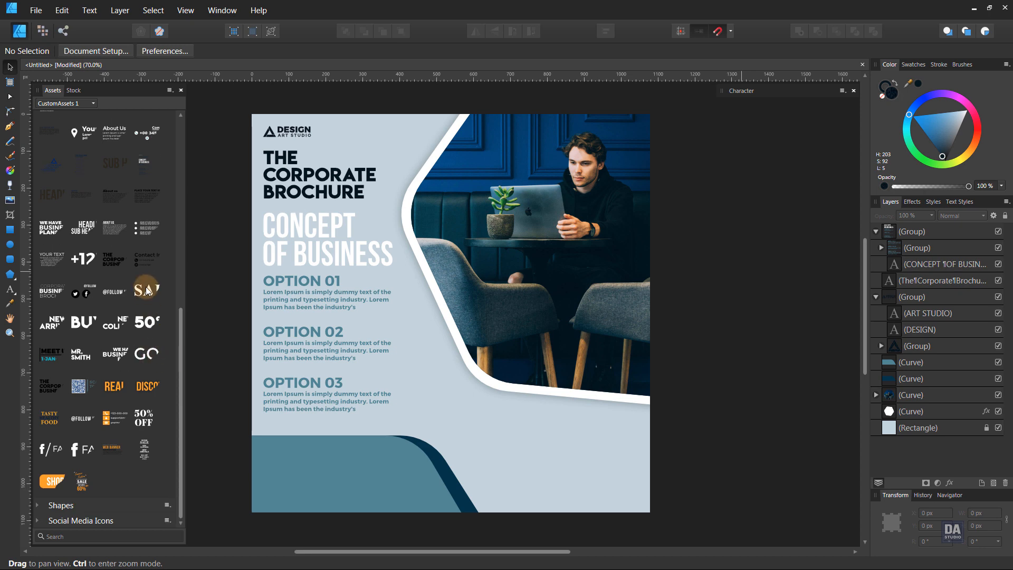
drag(145, 260, 327, 464)
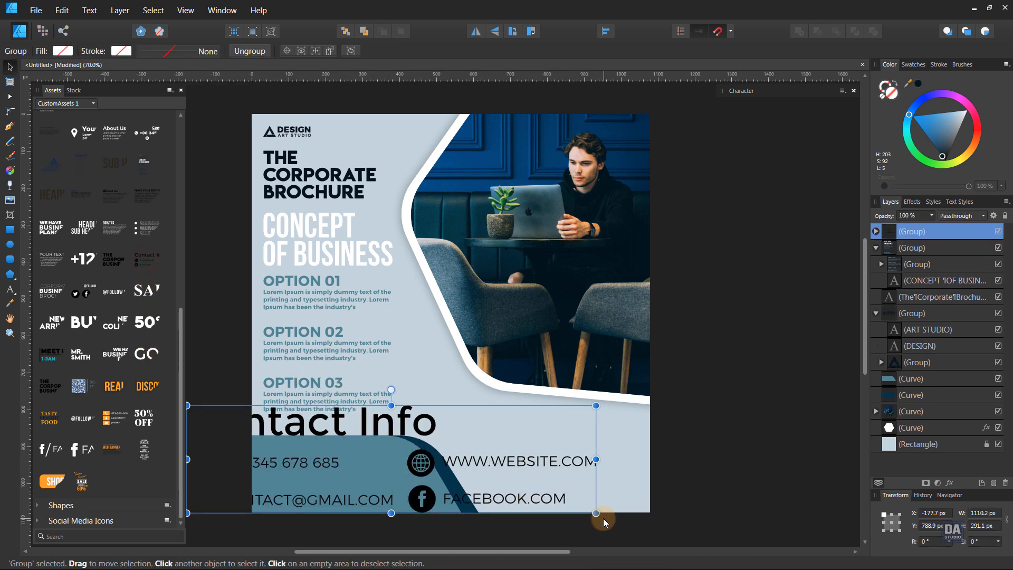
drag(600, 517, 358, 476)
drag(412, 457, 422, 454)
drag(372, 475, 390, 486)
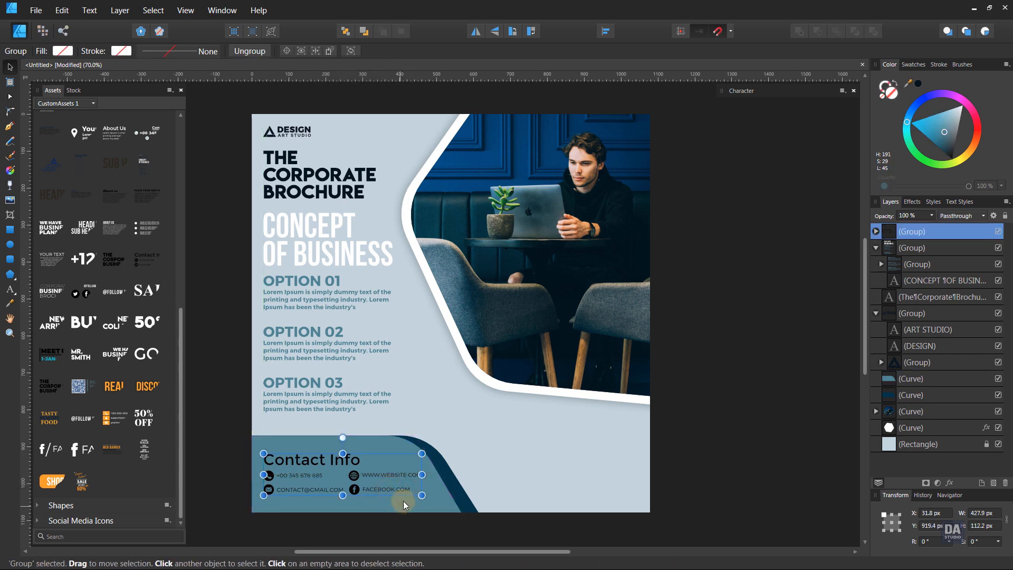
Apply the sampled near-black navy (H 203, S 92, L 5) to the whole Contact Info group
click(919, 84)
key(c)
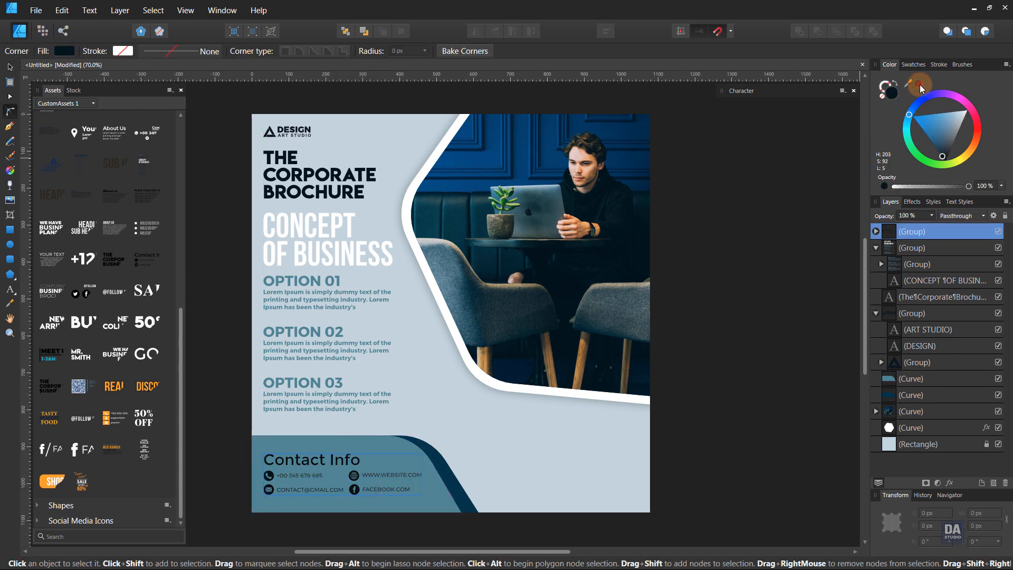
click(780, 378)
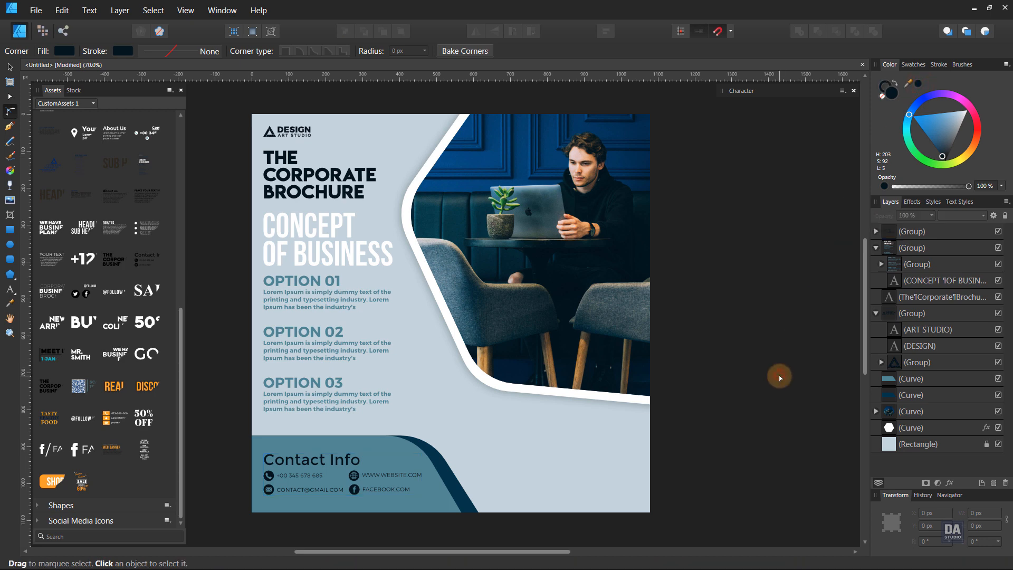
Give the phone, e-mail, website and Facebook lines of the Contact Info group a bolder font weight in the sampled dark navy
click(407, 481)
shift+click(388, 490)
shift+click(311, 489)
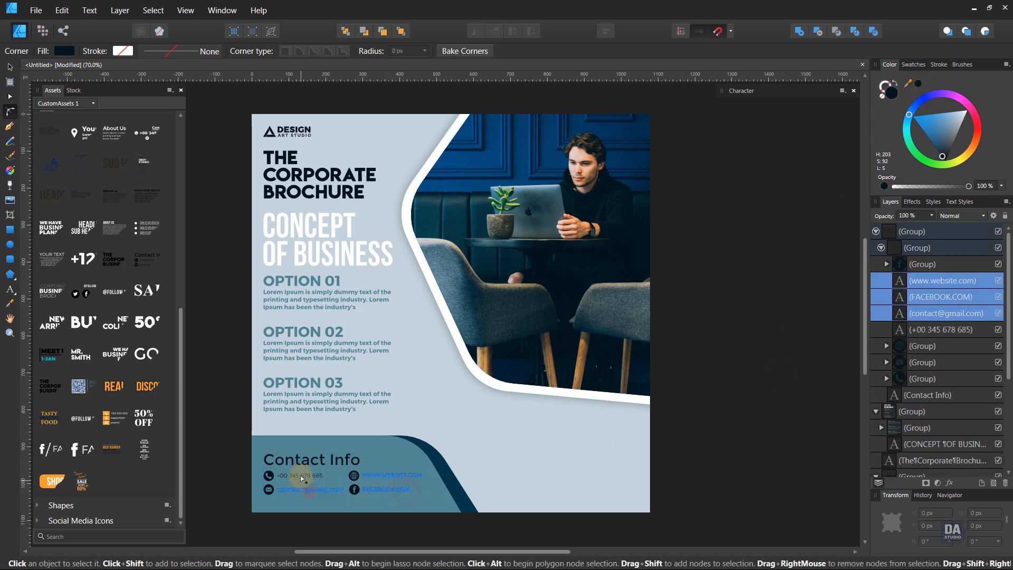
shift+click(301, 476)
key(v)
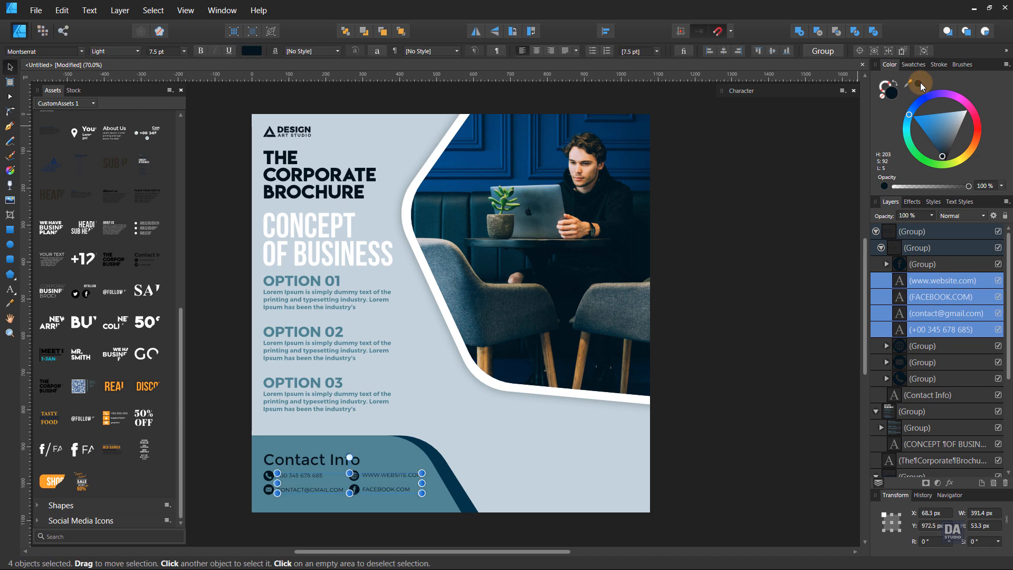
click(920, 82)
click(737, 362)
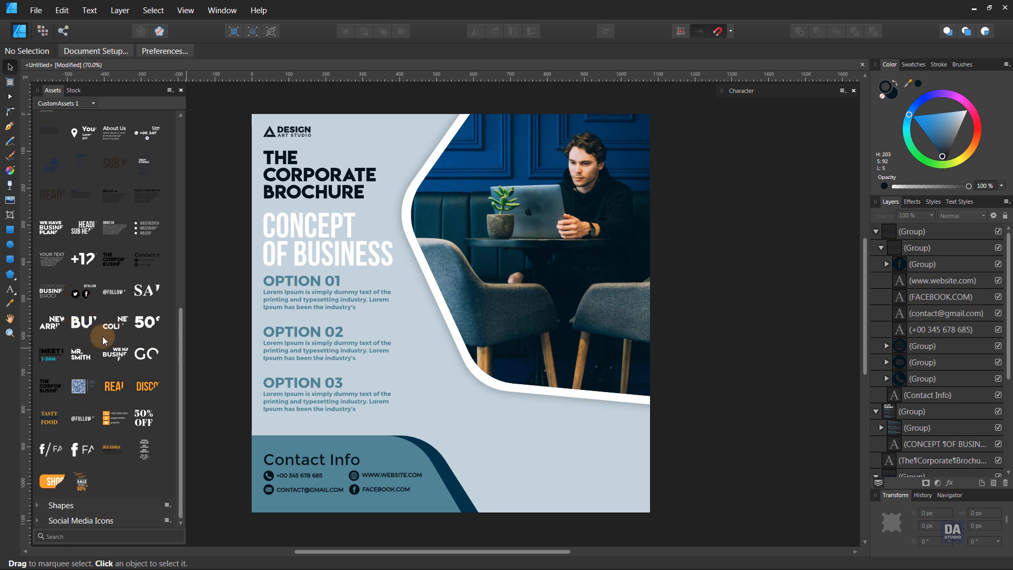
Add the Your address group from the assets, scale it to about 421 × 69 px and place it in the poster's lower-right corner
scroll(102, 336, up, 2)
drag(90, 180, 465, 436)
drag(664, 468, 457, 434)
drag(389, 434, 588, 494)
drag(655, 495, 599, 483)
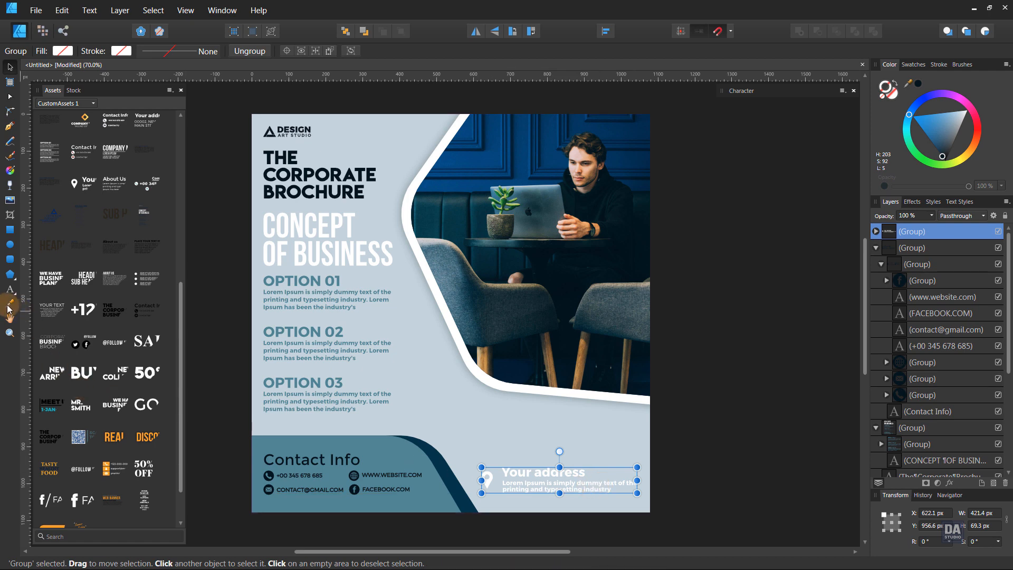
Fill the Your address group with the teal sampled from the corner shape (H 191, S 29, L 45), leaving its stroke uncoloured
key(i)
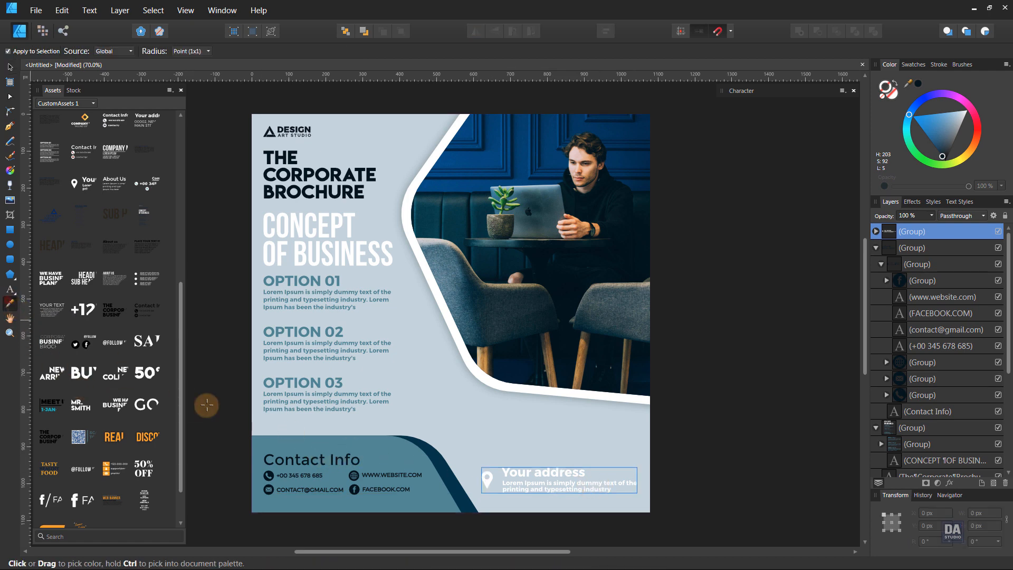
click(379, 466)
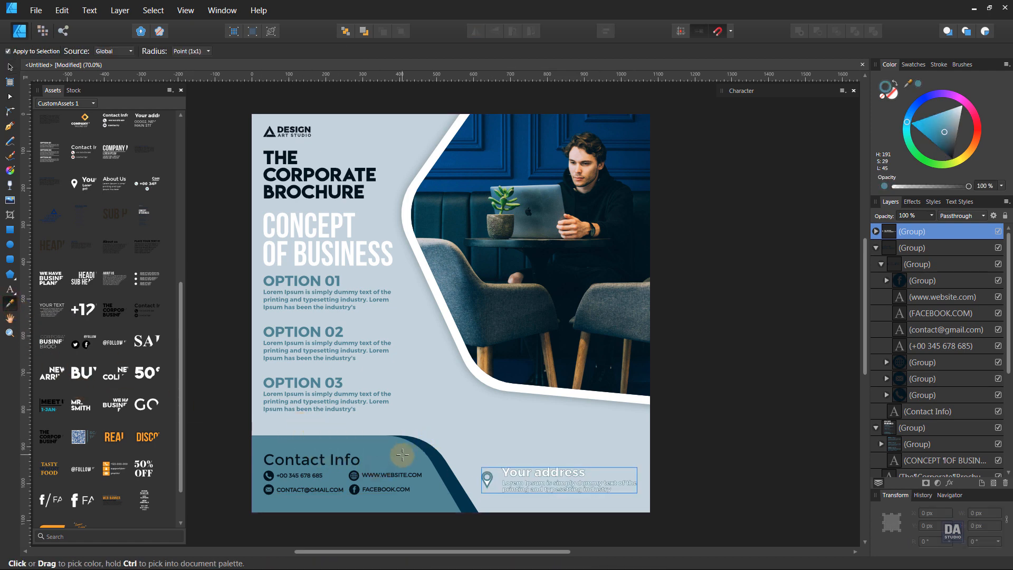
key(ctrl+z)
key(x)
click(402, 455)
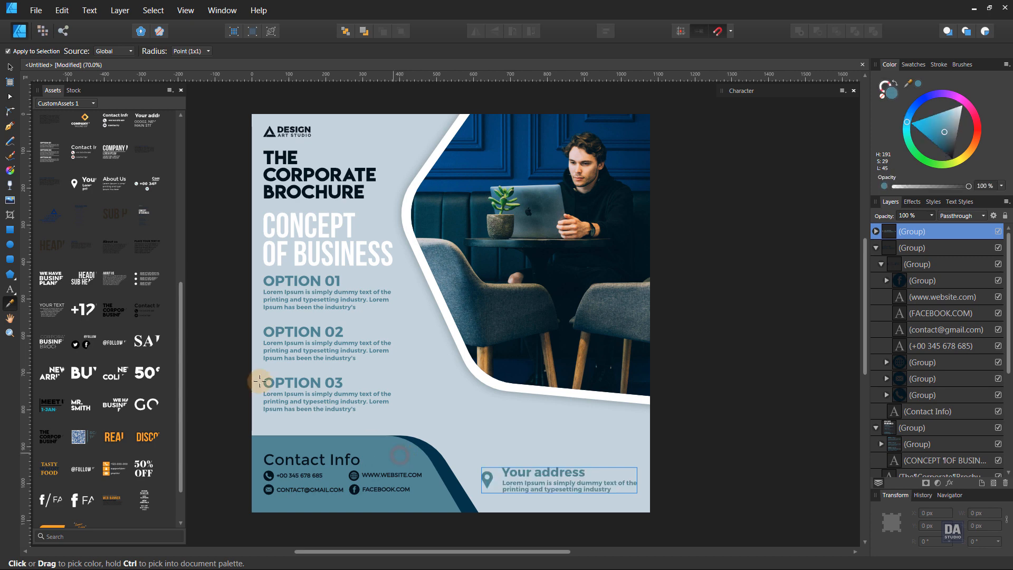
click(10, 67)
click(695, 401)
key(z)
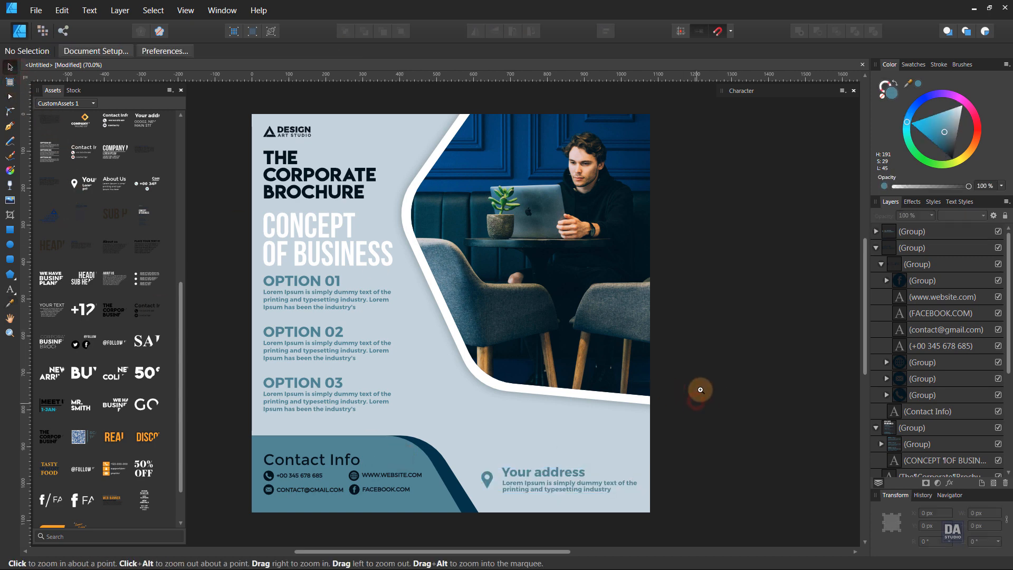
mouse_move(699, 386)
mouse_down()
mouse_move(655, 366)
mouse_move(686, 384)
mouse_up()
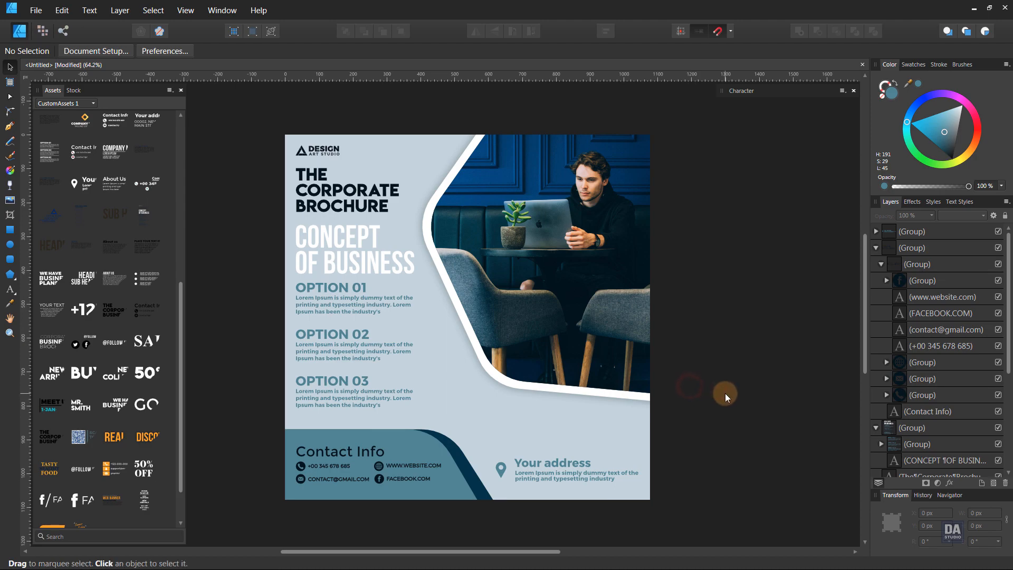